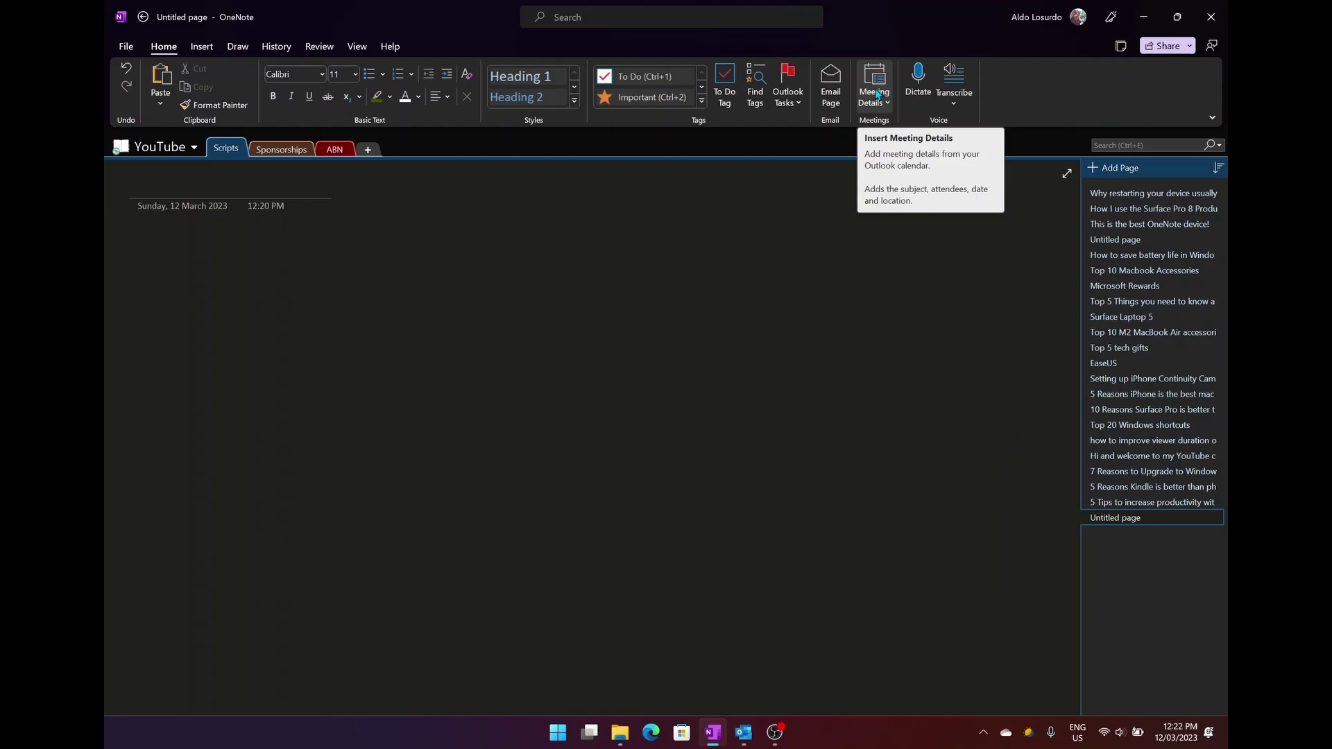
Step: Insert today's OneNote Meeting details from the calendar and drag the block up beneath the title
{"action": "left_click", "coordinate": [878, 94]}
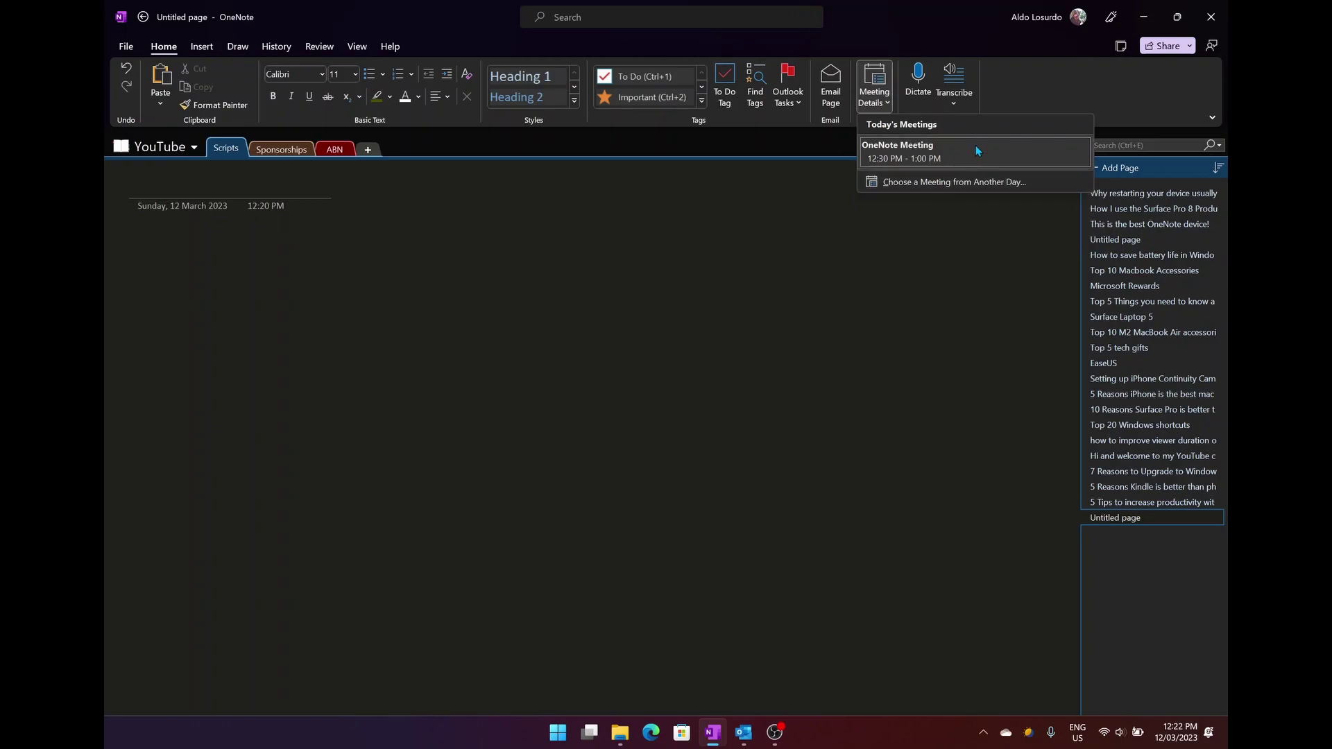
{"action": "left_click", "coordinate": [911, 150]}
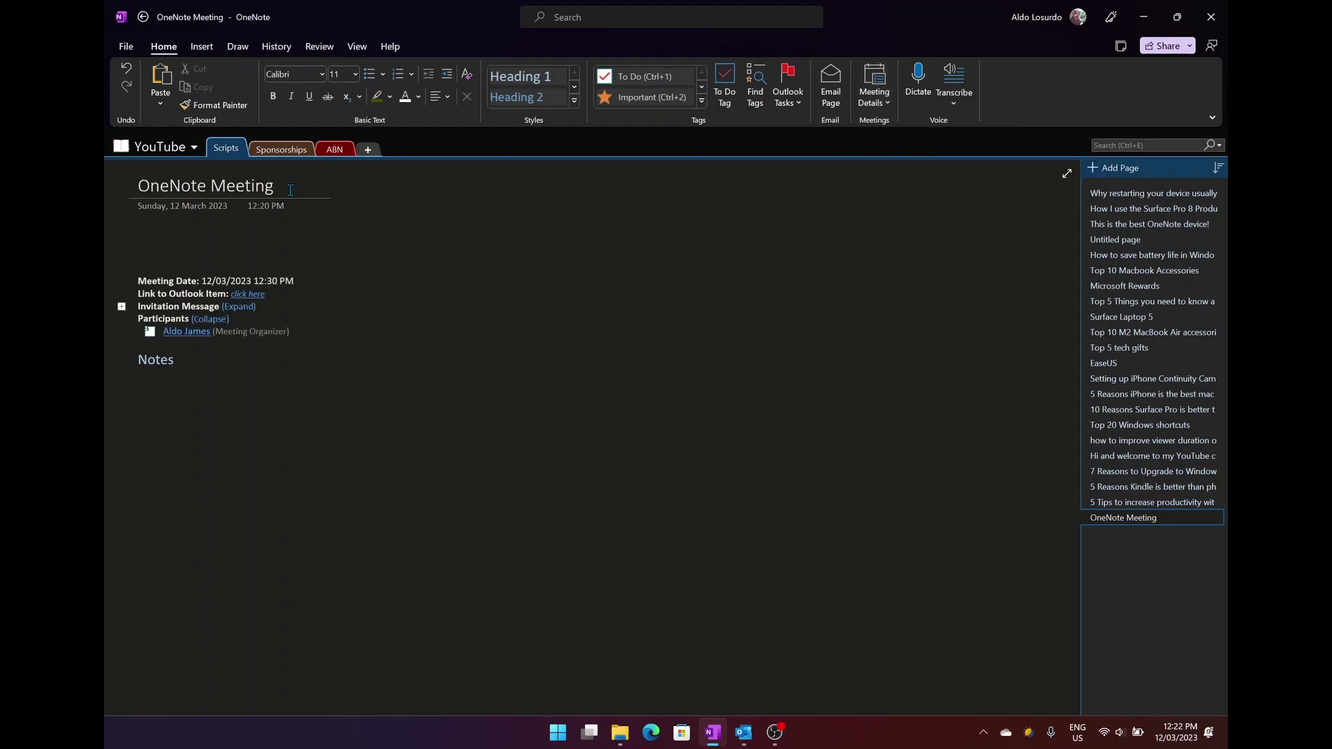
{"action": "left_click_drag", "start_coordinate": [290, 190], "coordinate": [138, 186]}
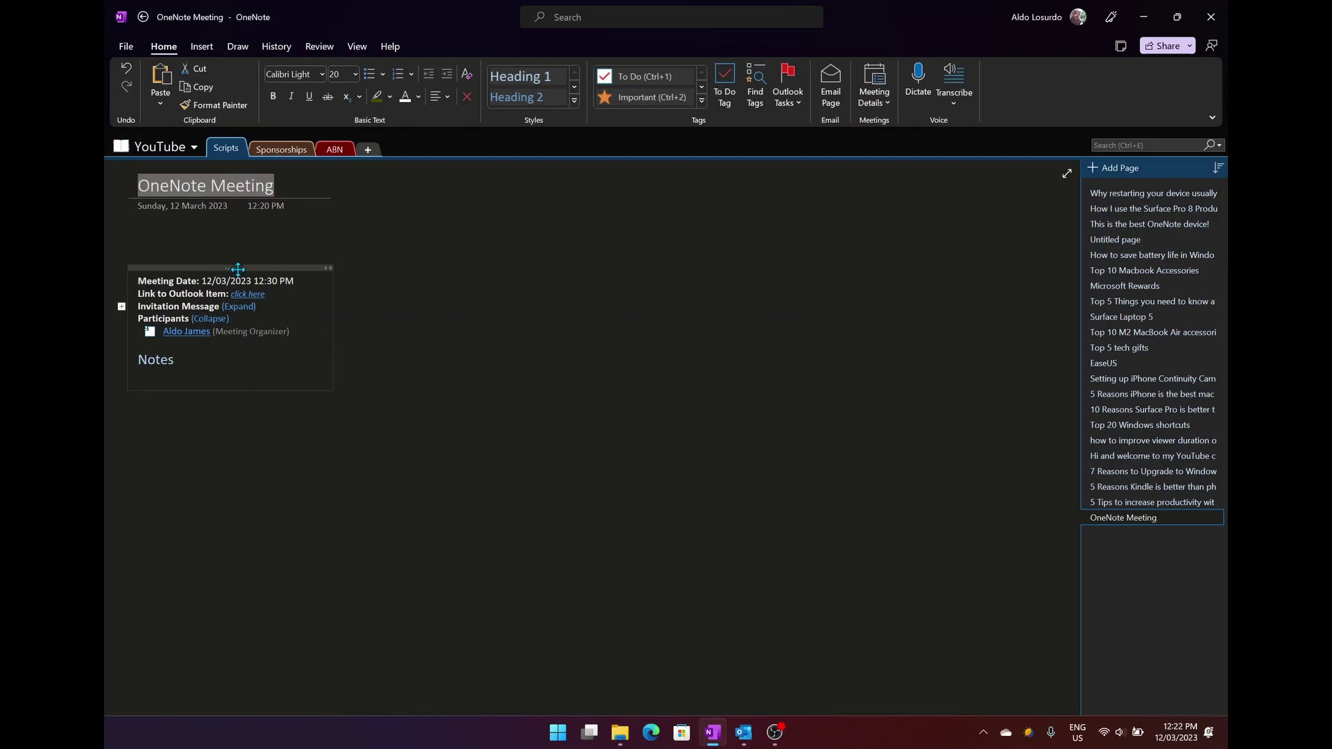
{"action": "left_click_drag", "start_coordinate": [228, 265], "coordinate": [229, 231]}
{"action": "left_click", "coordinate": [195, 245]}
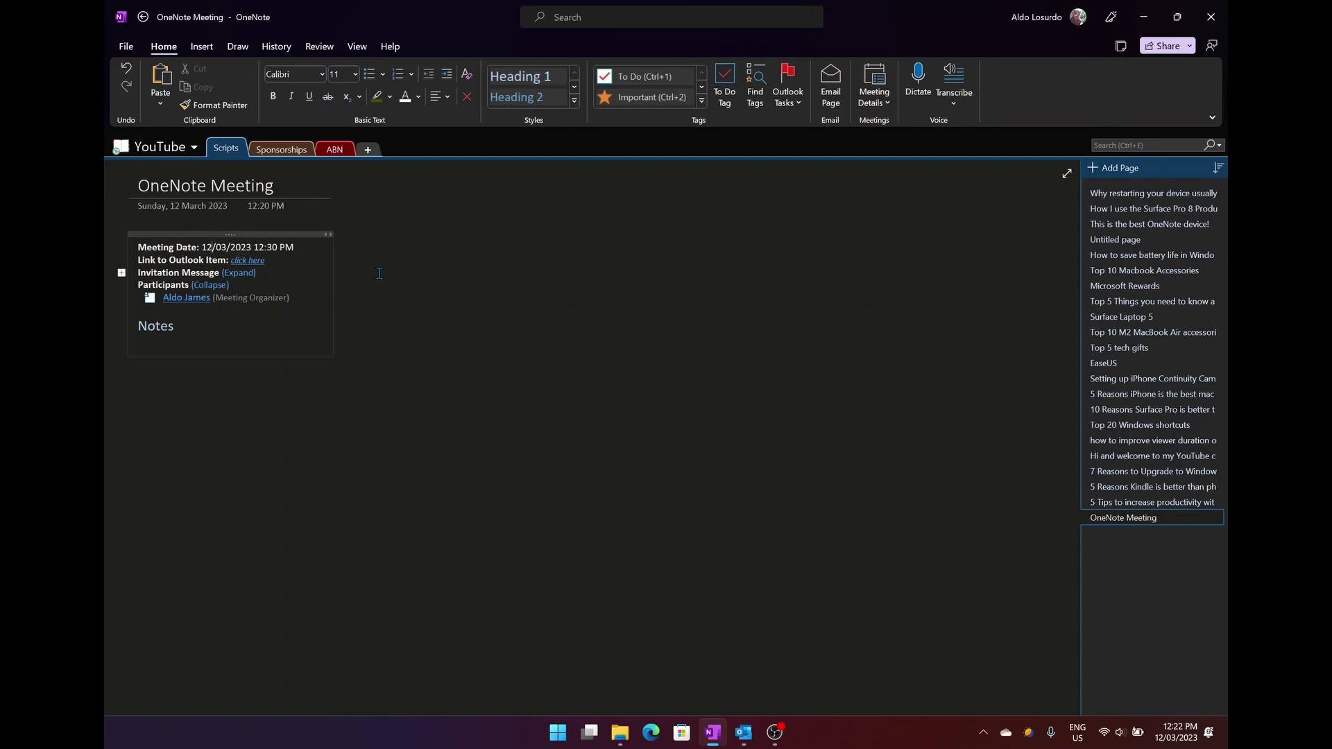
Step: Expand the Invitation Message section in the meeting details
{"action": "left_click", "coordinate": [121, 273]}
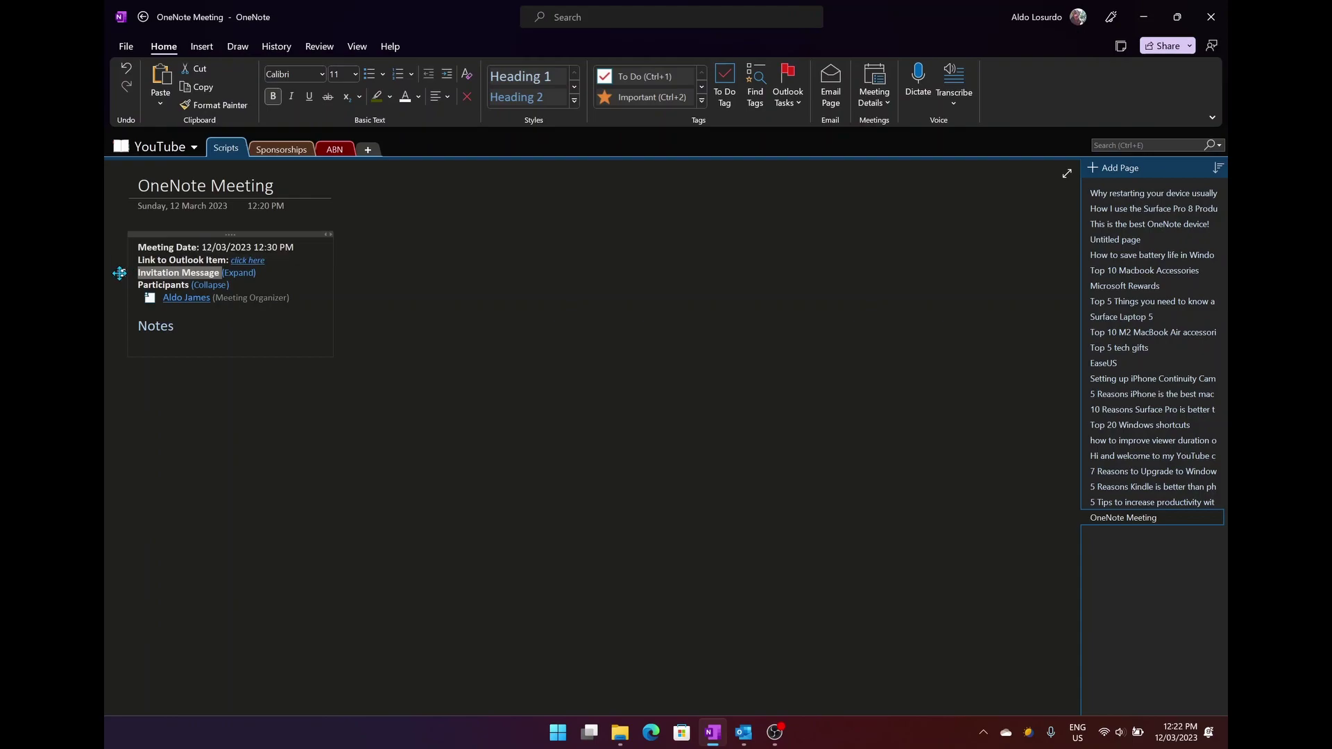
{"action": "left_click", "coordinate": [252, 277]}
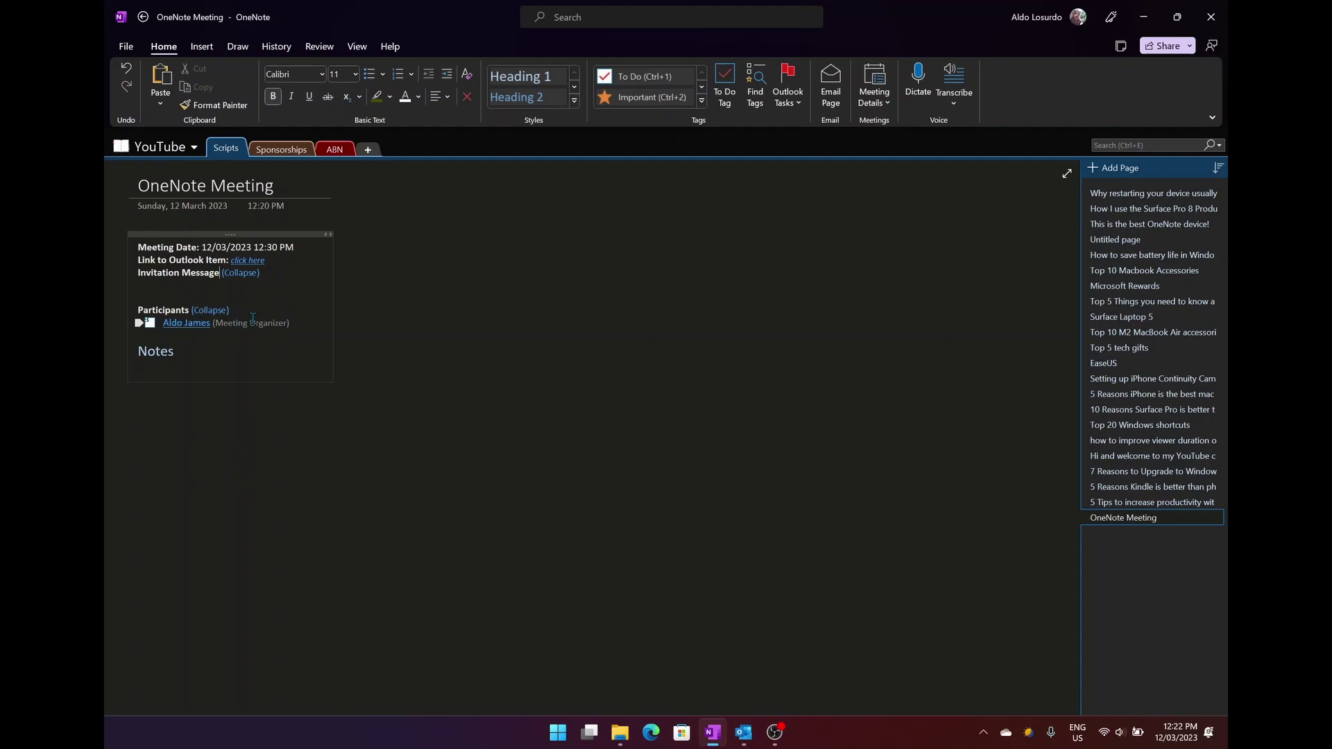
{"action": "mouse_move", "coordinate": [177, 325]}
{"action": "left_click", "coordinate": [702, 100]}
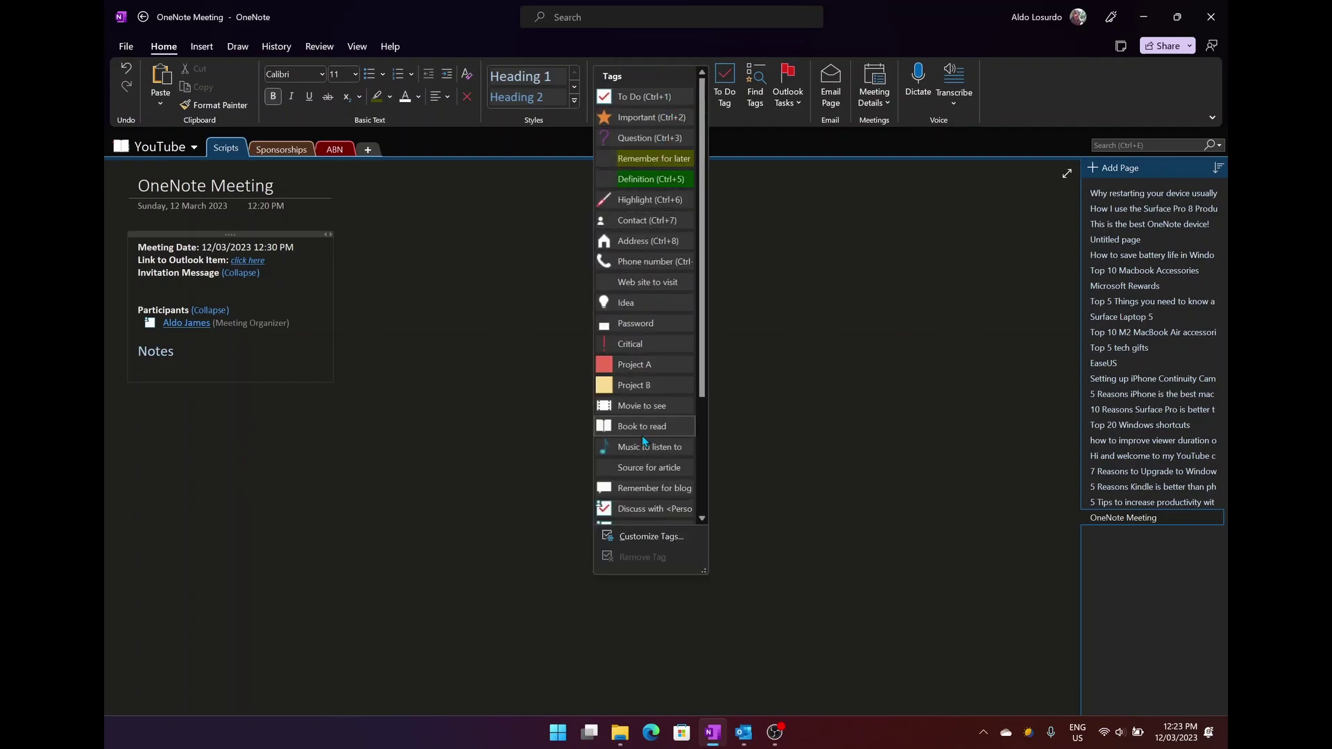
{"action": "scroll", "coordinate": [642, 436], "scroll_direction": "down", "scroll_amount": 3}
{"action": "scroll", "coordinate": [642, 441], "scroll_direction": "up", "scroll_amount": 3}
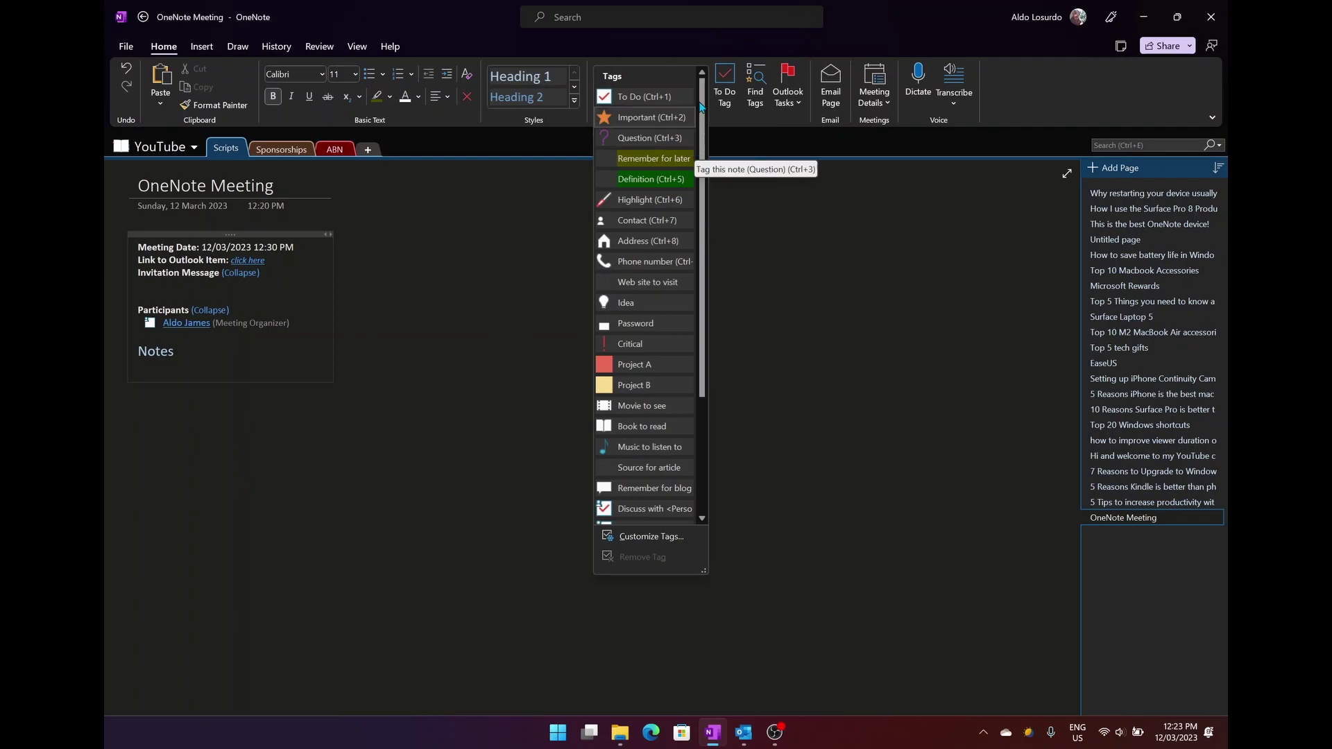
{"action": "left_click", "coordinate": [734, 246]}
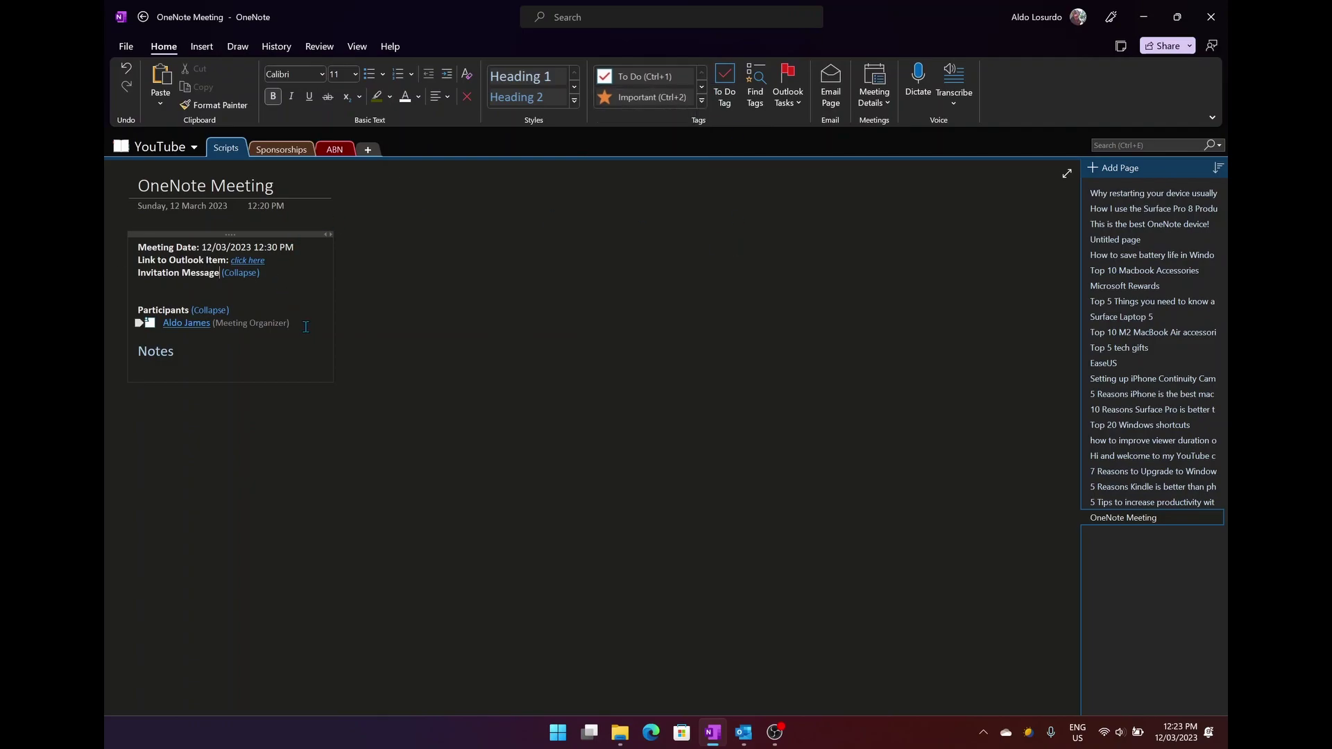
Step: Tick the organiser's to-do checkbox and add three new participant lines beneath it
{"action": "left_click", "coordinate": [306, 326]}
{"action": "key", "text": "ctrl+1"}
{"action": "key", "text": "Return"}
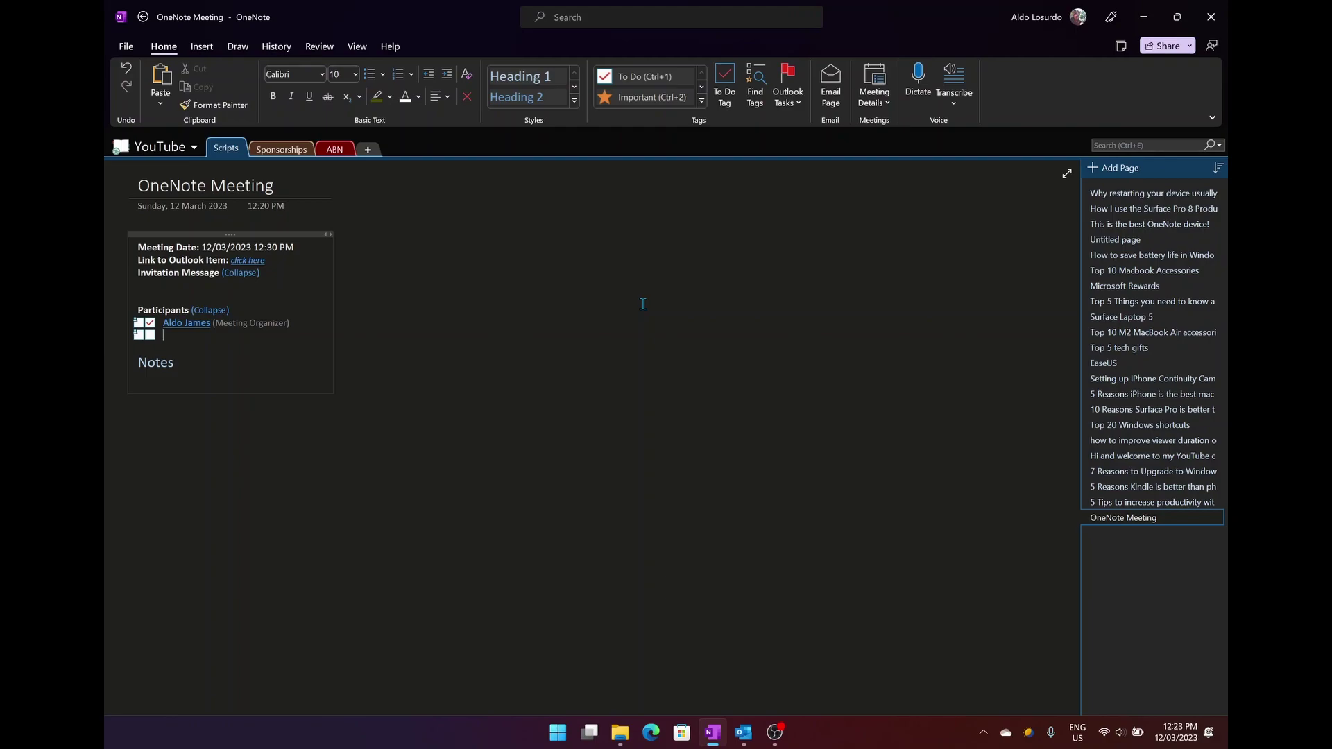
{"action": "type", "text": "Bob"}
{"action": "key", "text": "Return"}
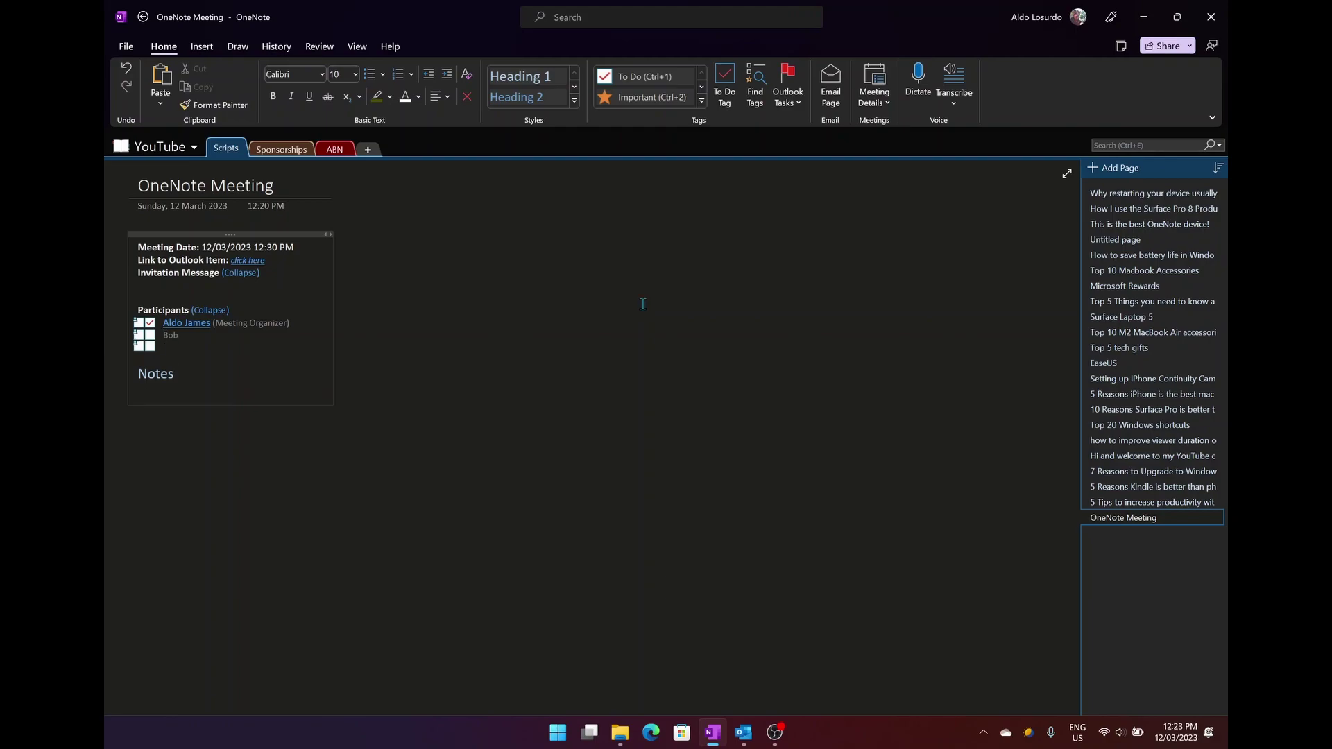
{"action": "type", "text": "Irene"}
{"action": "key", "text": "Return"}
{"action": "type", "text": "Charlie"}
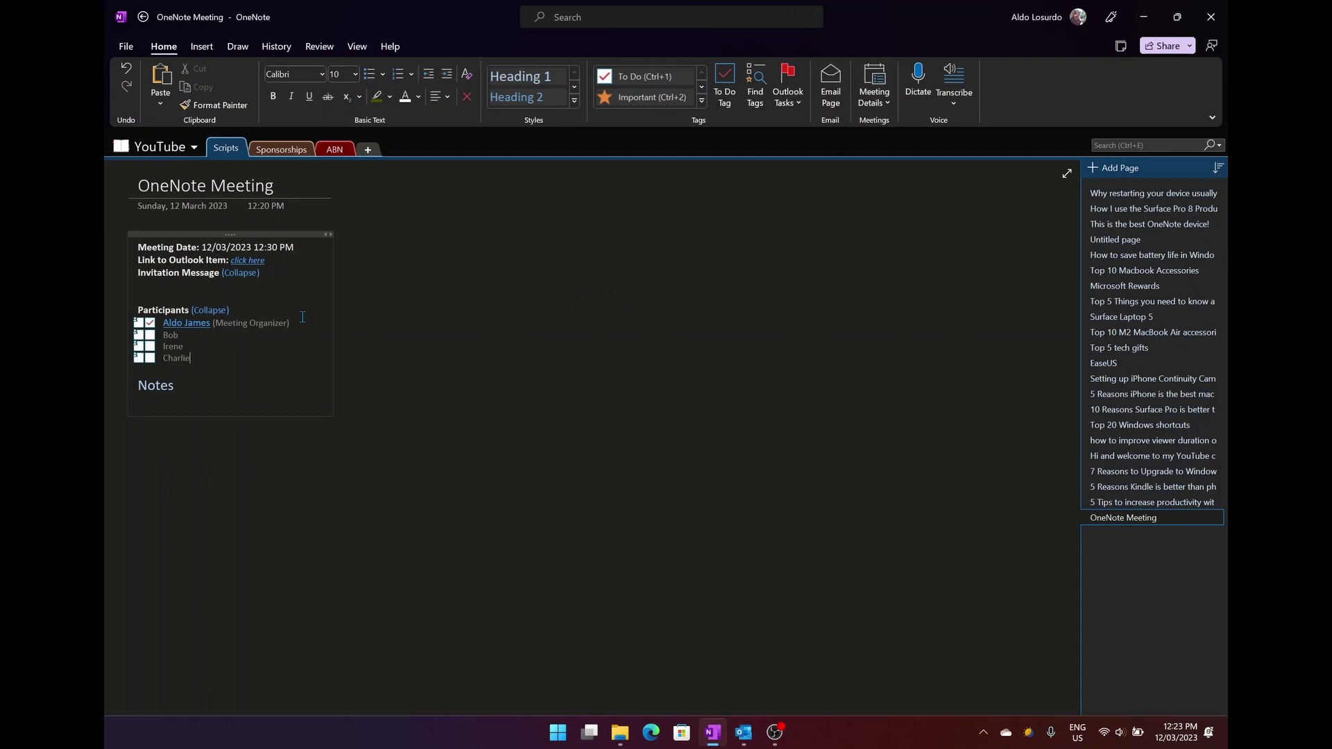
Step: Tick the to-do checkboxes of the first two newly added participants
{"action": "left_click", "coordinate": [231, 339]}
{"action": "left_click", "coordinate": [150, 335]}
{"action": "left_click", "coordinate": [209, 346]}
{"action": "key", "text": "ctrl+1"}
{"action": "left_click", "coordinate": [702, 101]}
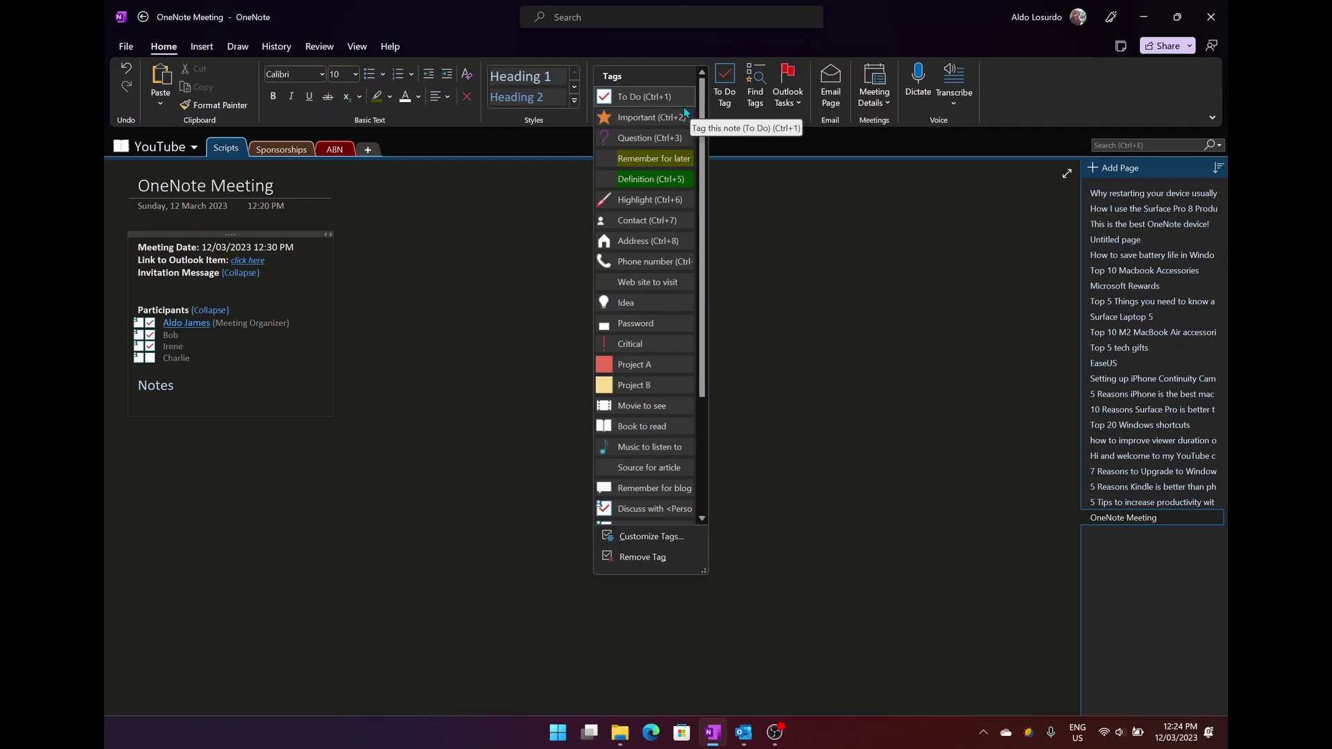
{"action": "scroll", "coordinate": [629, 366], "scroll_direction": "down", "scroll_amount": 3}
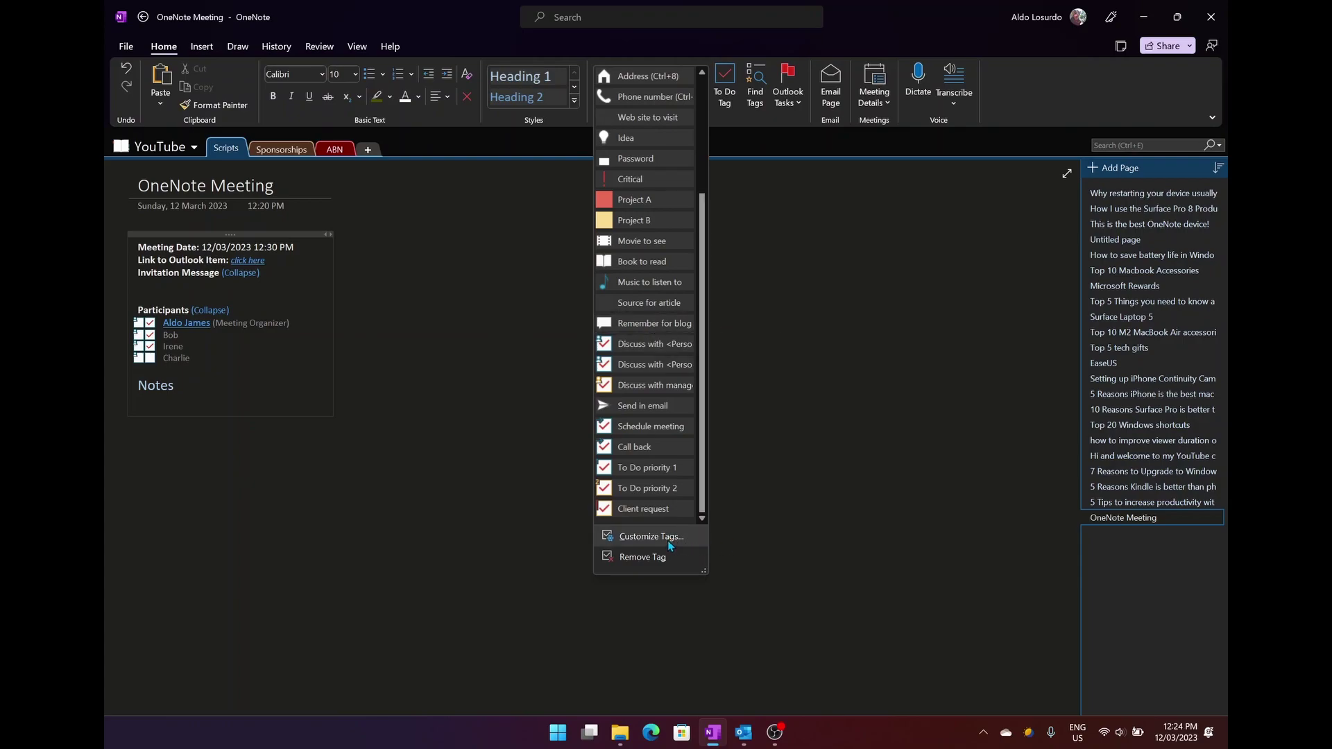
{"action": "left_click", "coordinate": [188, 377]}
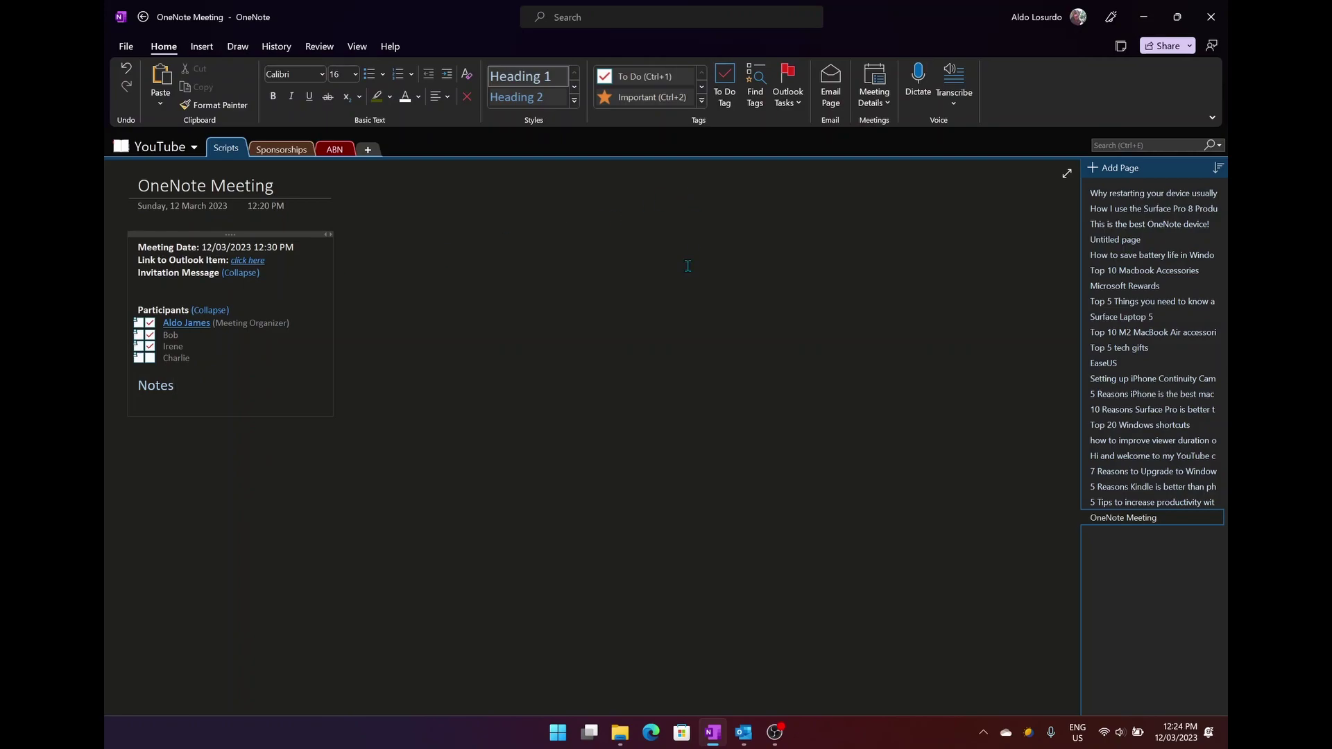
{"action": "left_click", "coordinate": [702, 101]}
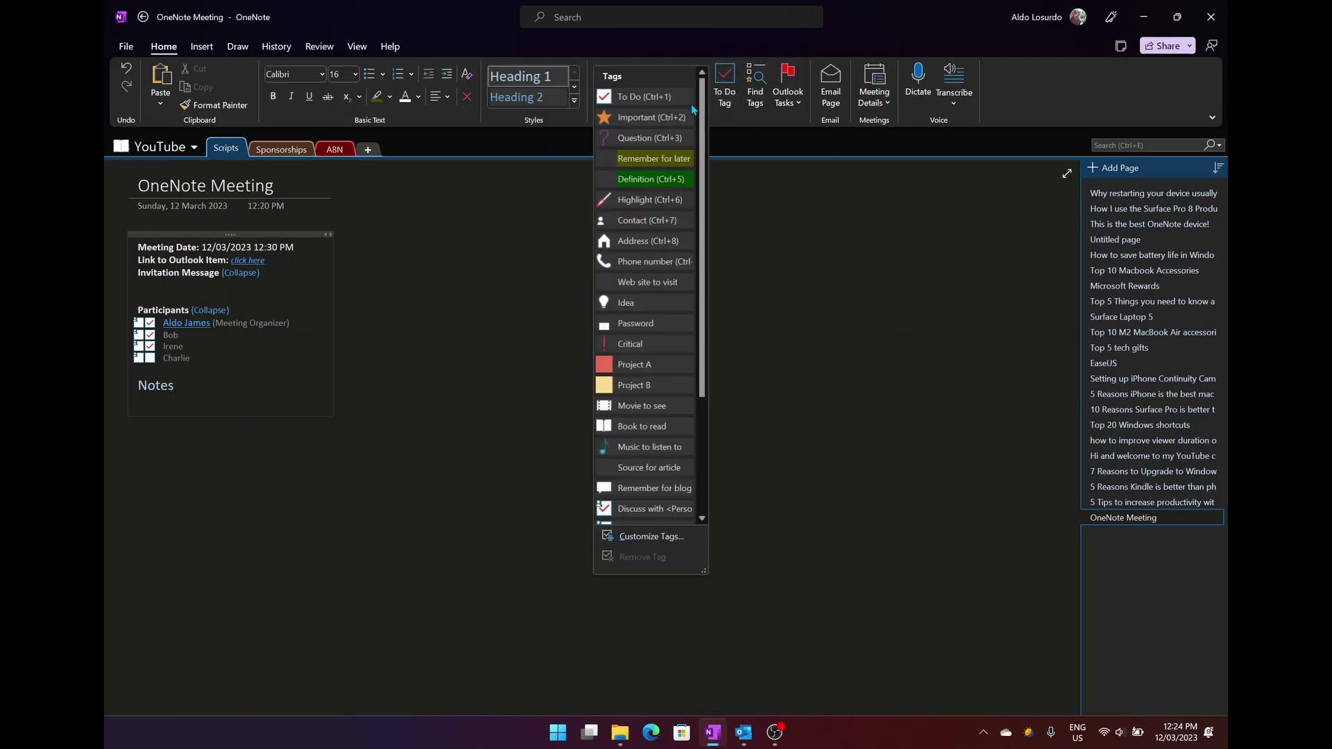
{"action": "left_click", "coordinate": [762, 192]}
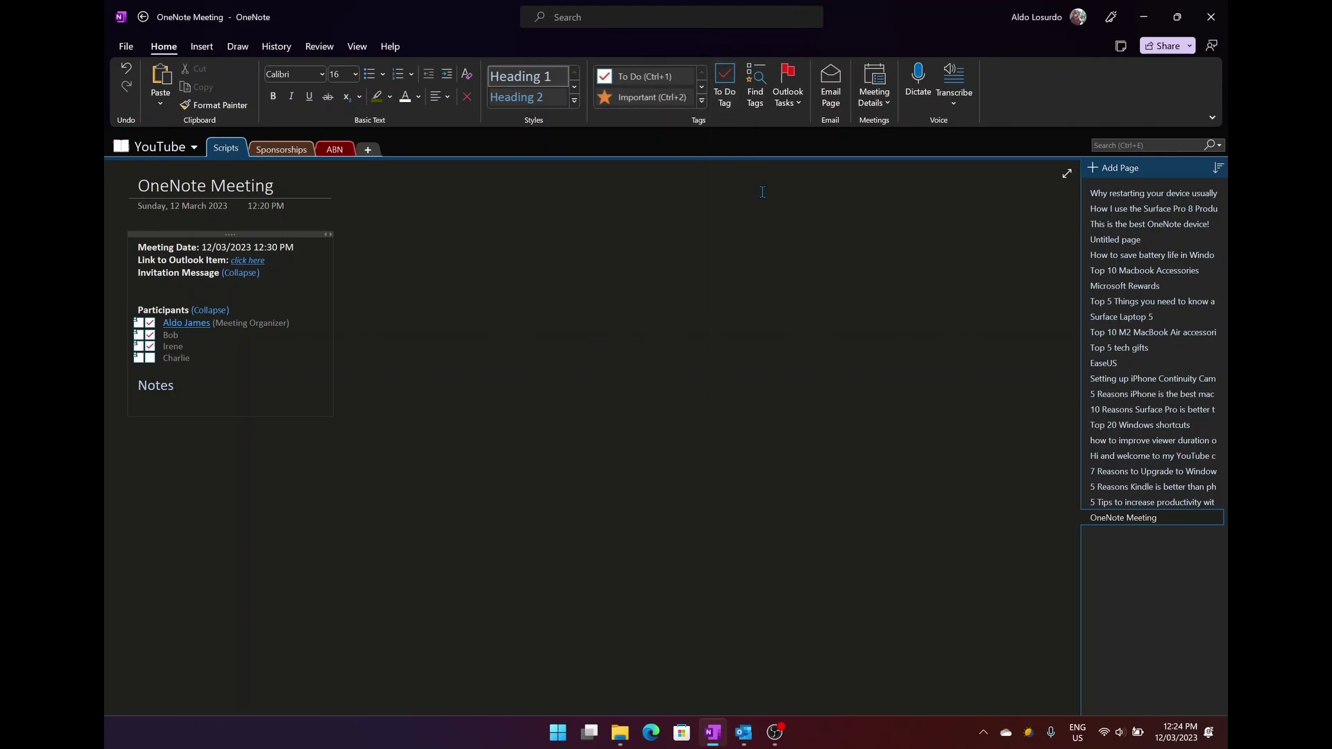
Step: Open the Tags Summary, visit the LTE and Kindle store tagged pages, then return to the organiser line
{"action": "left_click", "coordinate": [755, 83]}
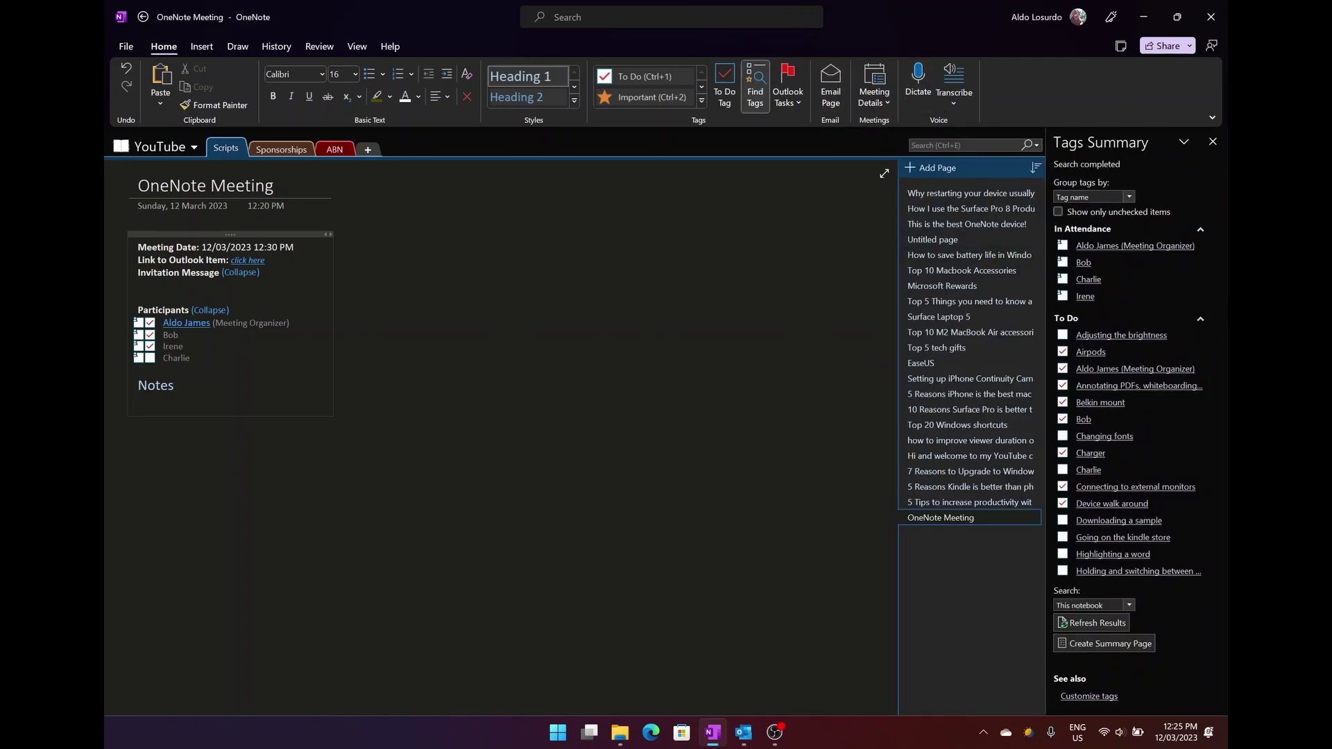
{"action": "left_click_drag", "start_coordinate": [1215, 295], "coordinate": [1212, 408]}
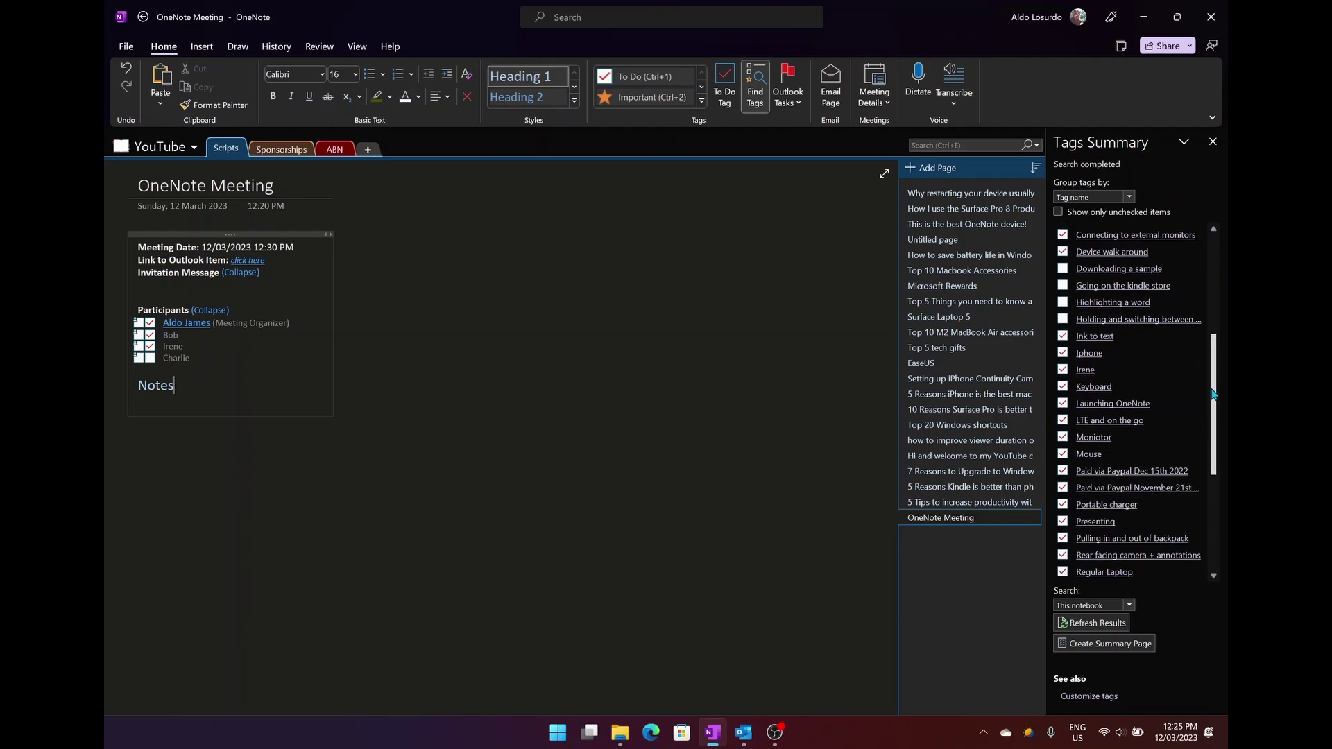
{"action": "left_click", "coordinate": [1112, 423]}
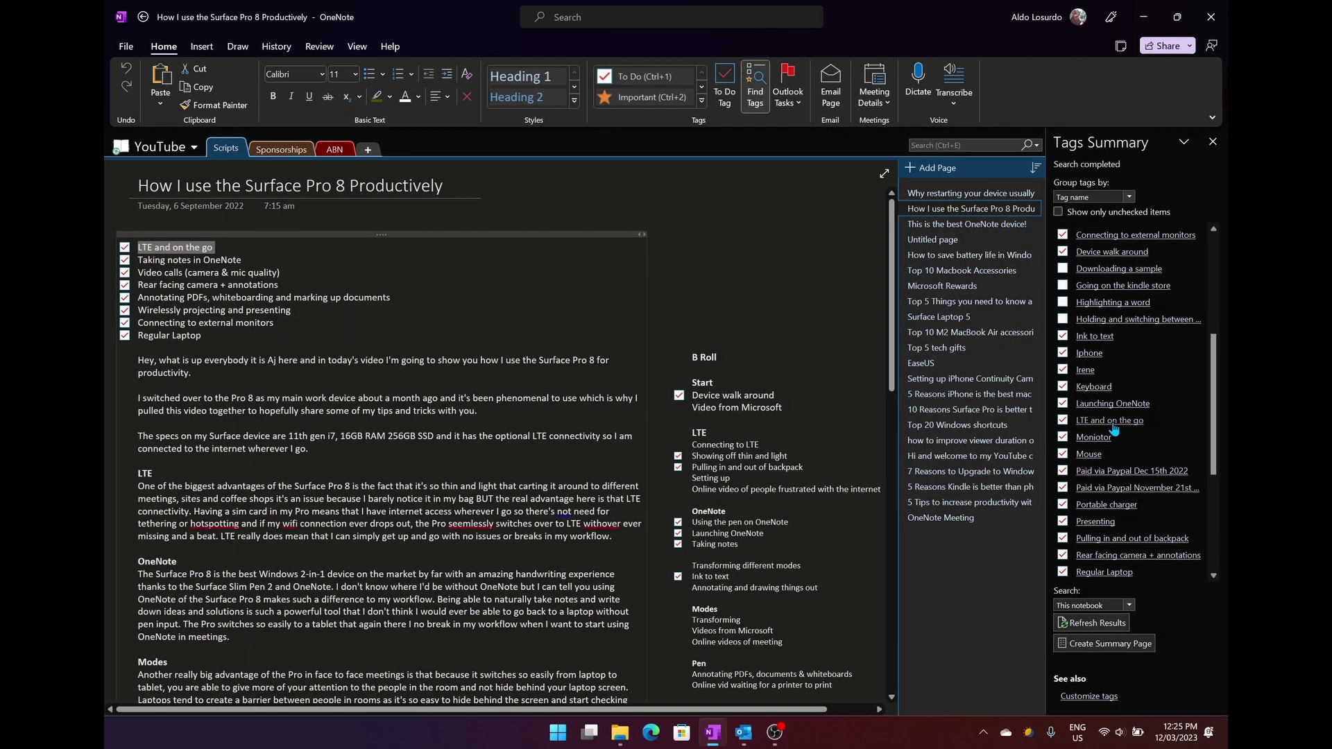
{"action": "left_click", "coordinate": [1108, 295]}
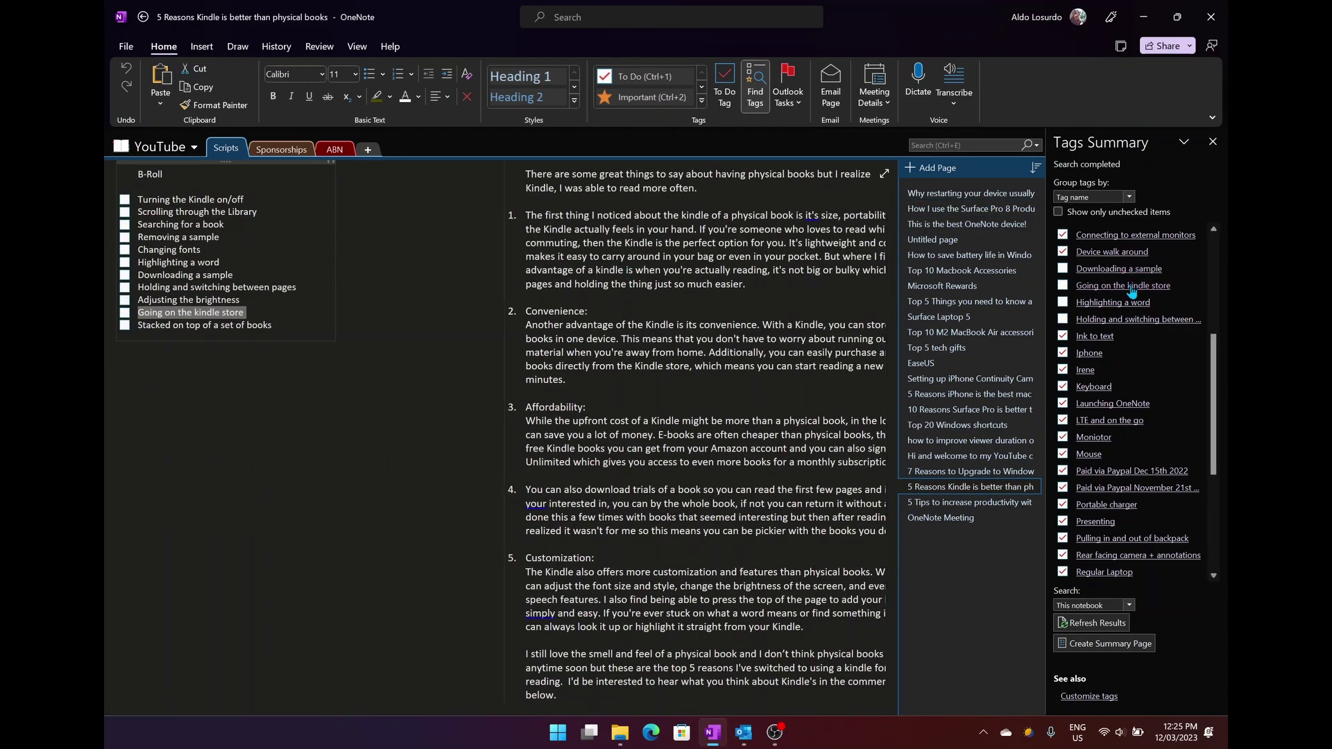
{"action": "scroll", "coordinate": [1130, 260], "scroll_direction": "up", "scroll_amount": 4}
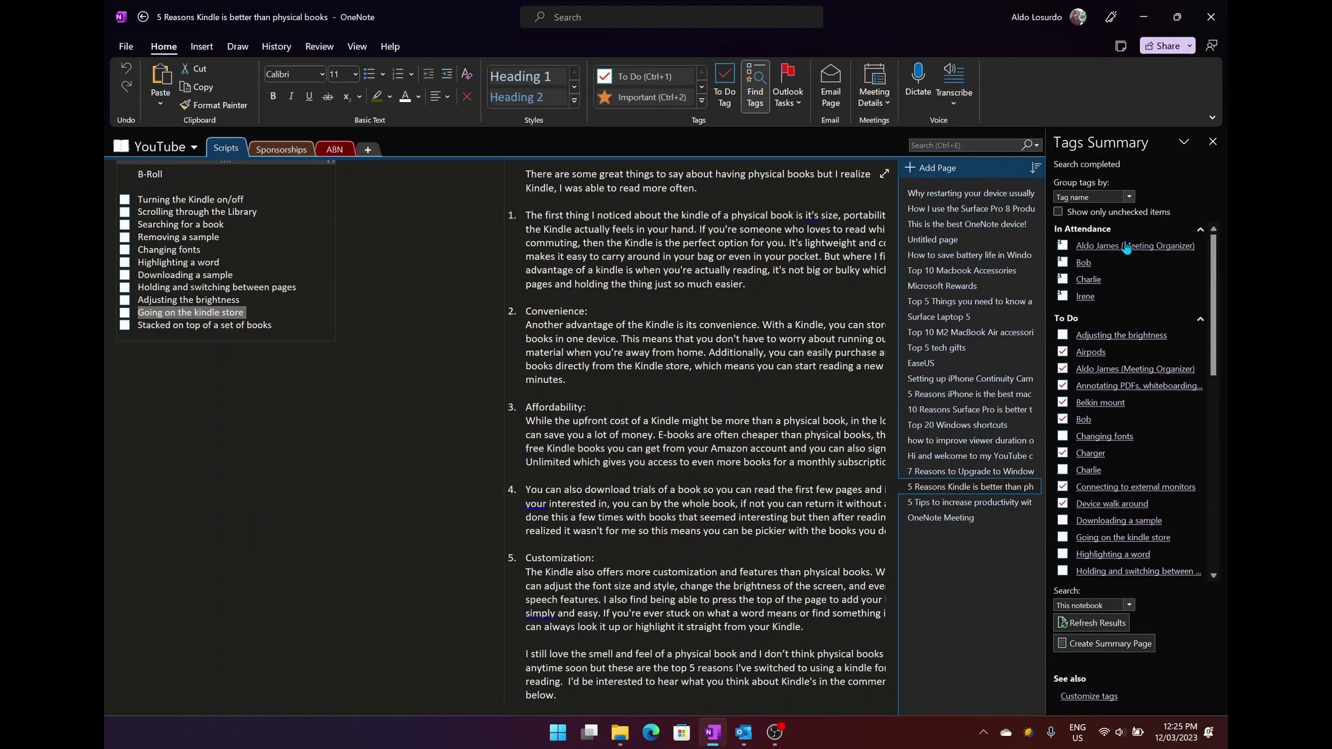
{"action": "left_click", "coordinate": [1127, 247]}
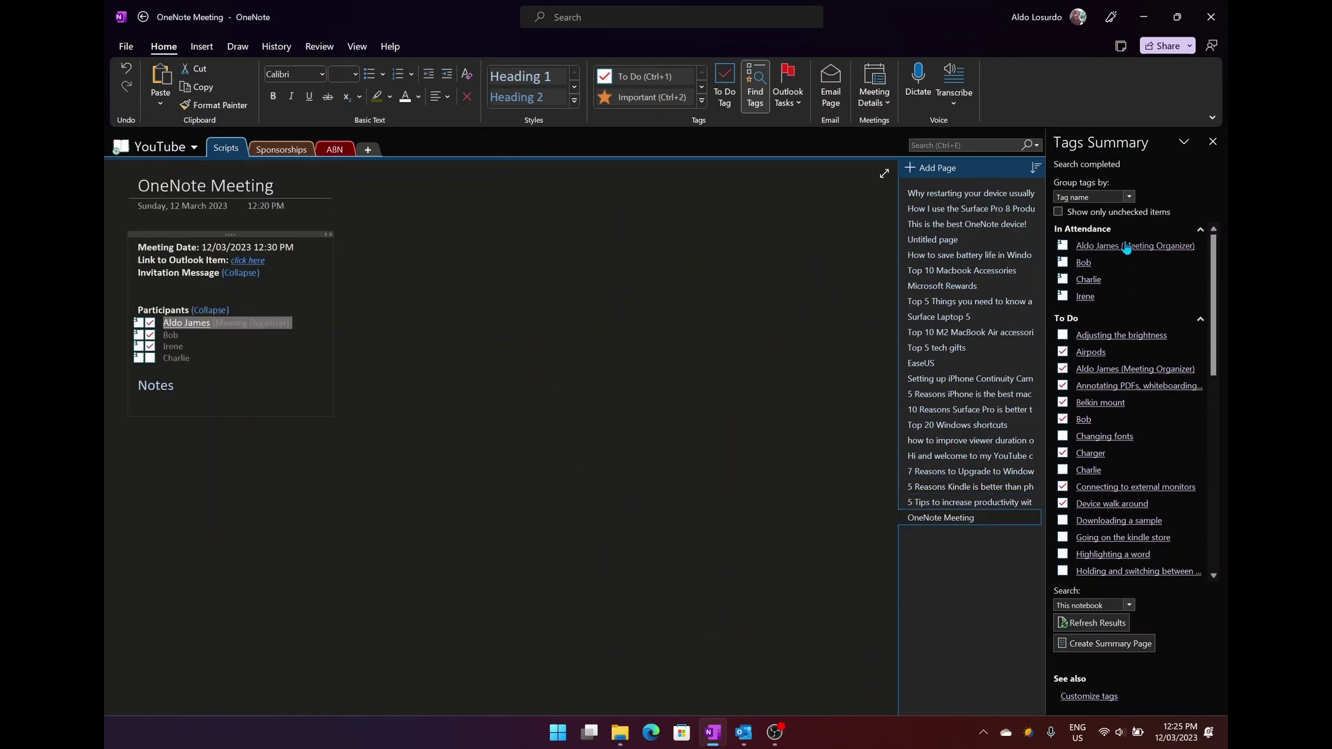
Step: Close the Tags Summary pane
{"action": "left_click", "coordinate": [1212, 142]}
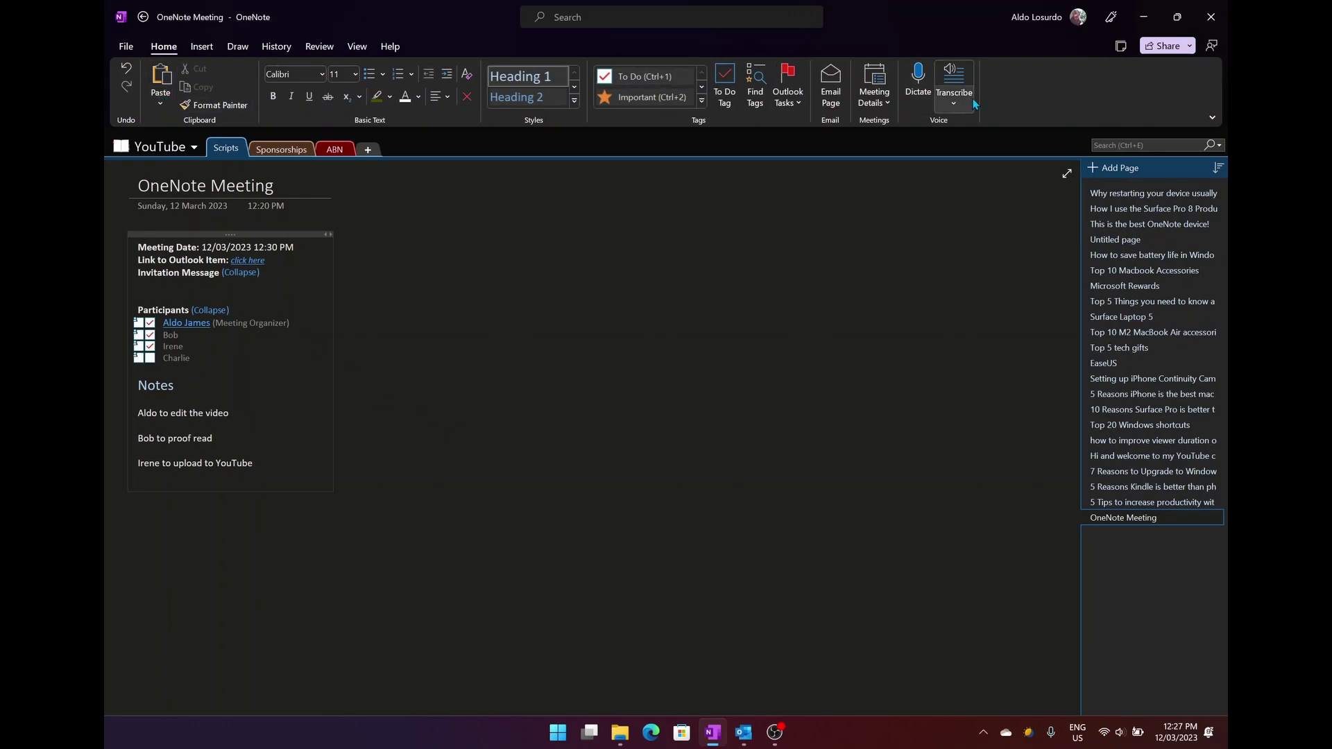
Step: E-mail a copy of the OneNote Meeting page through Outlook and send it
{"action": "left_click", "coordinate": [832, 90]}
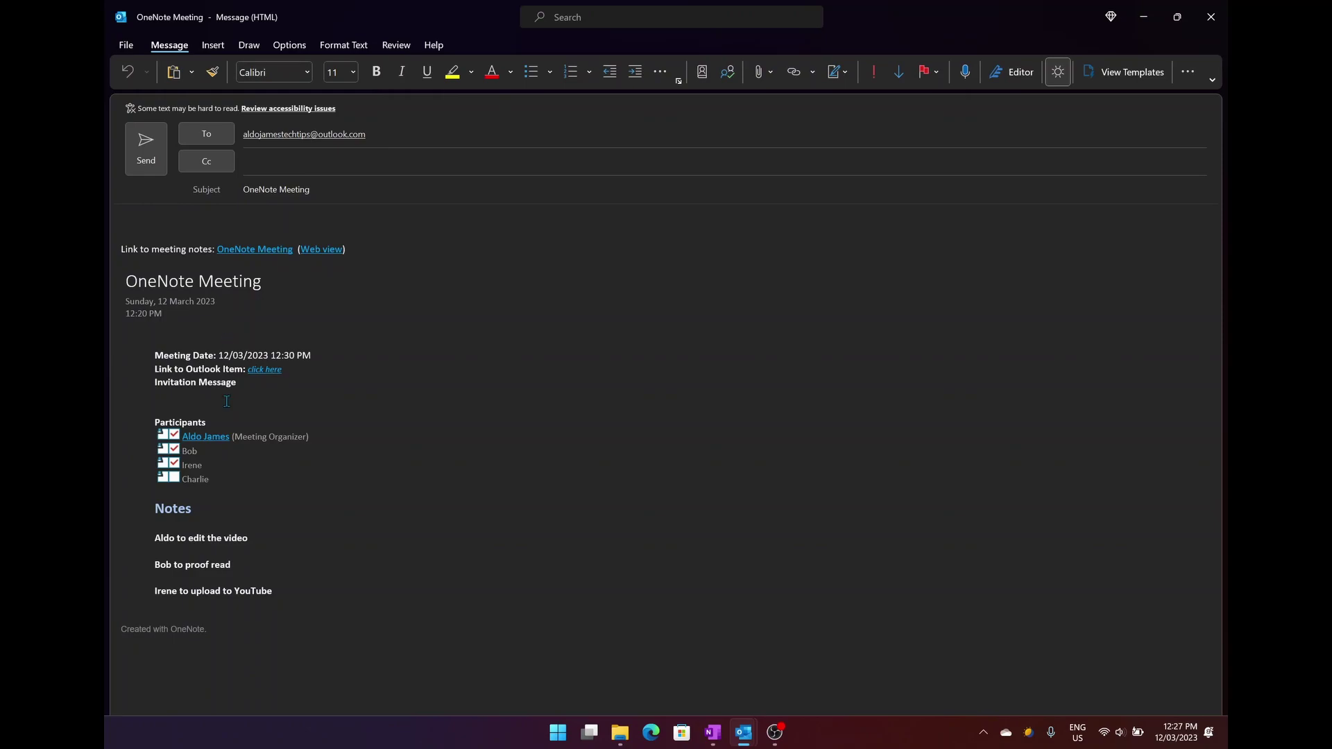
{"action": "left_click_drag", "start_coordinate": [142, 627], "coordinate": [204, 628]}
{"action": "left_click", "coordinate": [195, 222]}
{"action": "left_click", "coordinate": [422, 132]}
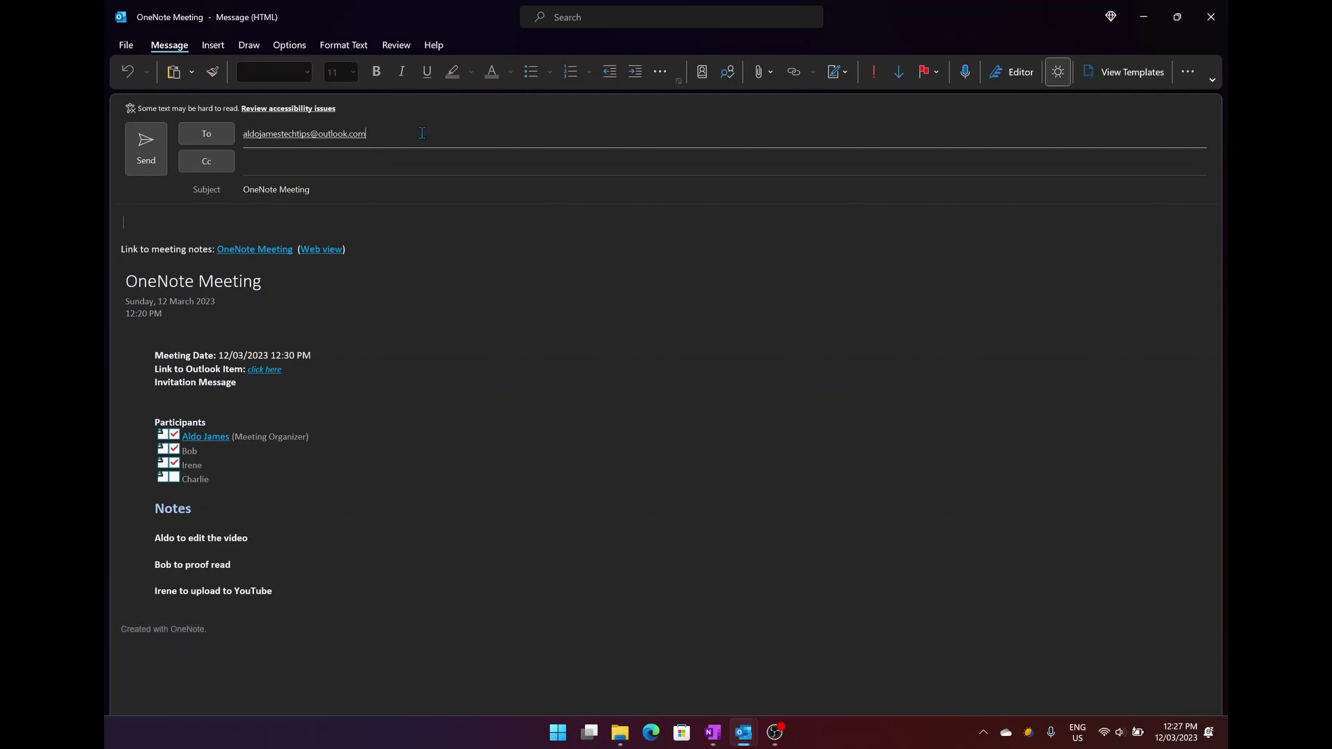
{"action": "left_click", "coordinate": [243, 217]}
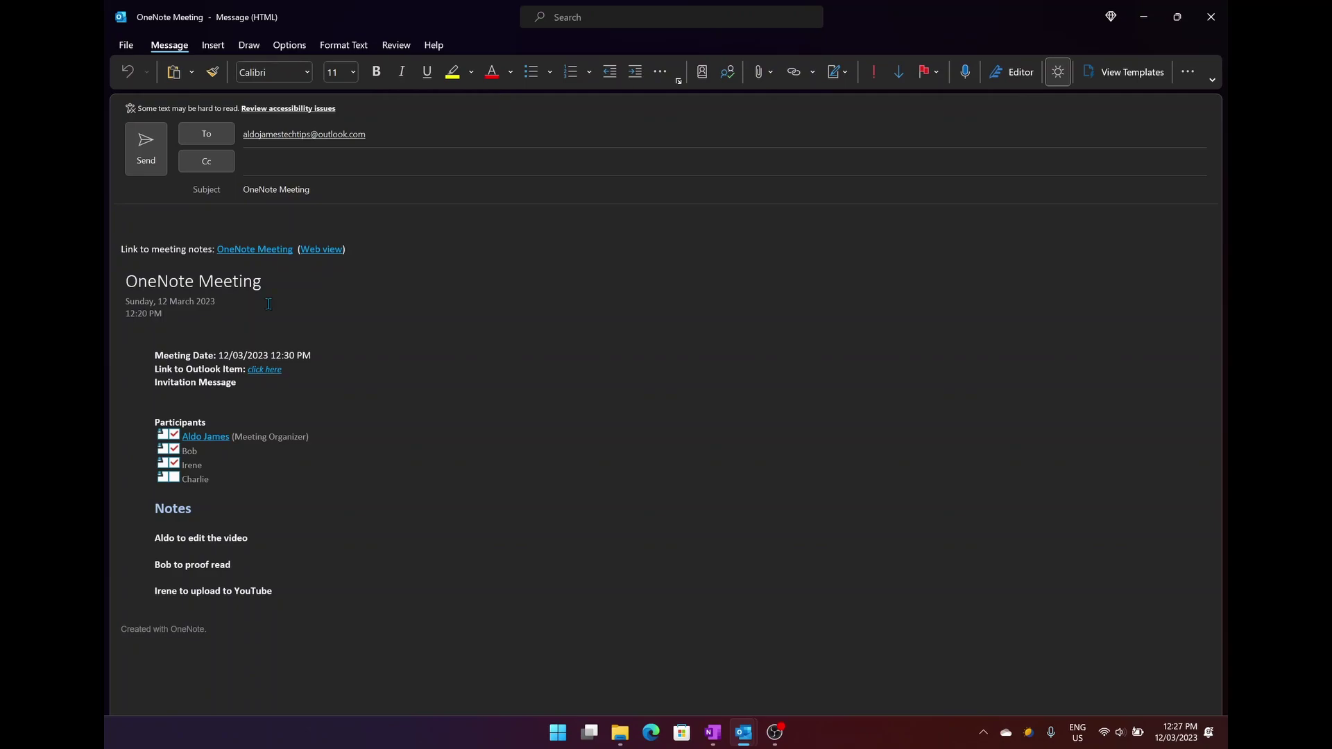
{"action": "left_click", "coordinate": [155, 164]}
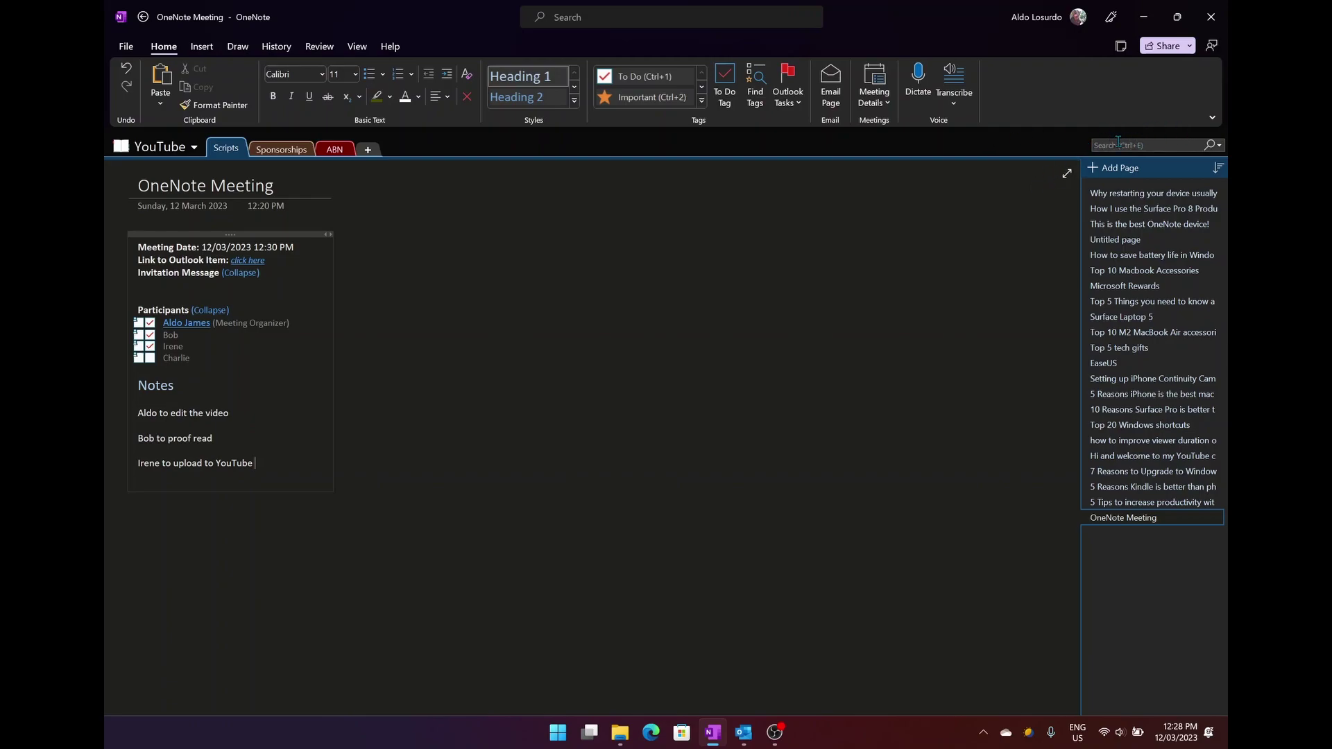
Step: Search all notebooks for the phrase 'its important', fixing a typo while typing
{"action": "left_click", "coordinate": [1156, 146]}
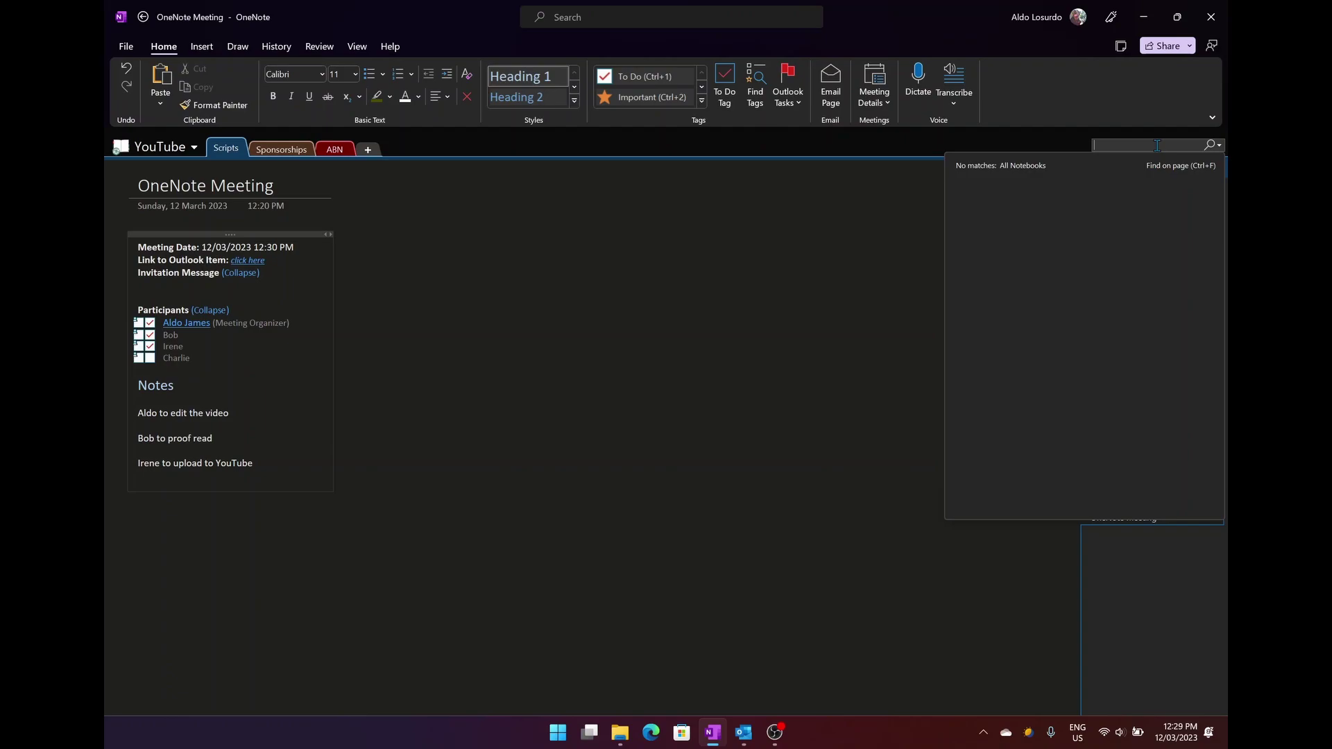
{"action": "type", "text": "it's portant"}
{"action": "key", "text": "BackSpace"}
{"action": "key", "text": "BackSpace"}
{"action": "key", "text": "BackSpace"}
{"action": "key", "text": "BackSpace"}
{"action": "key", "text": "BackSpace"}
{"action": "key", "text": "BackSpace"}
{"action": "key", "text": "BackSpace"}
{"action": "key", "text": "BackSpace"}
{"action": "key", "text": "BackSpace"}
{"action": "key", "text": "BackSpace"}
{"action": "type", "text": "s"}
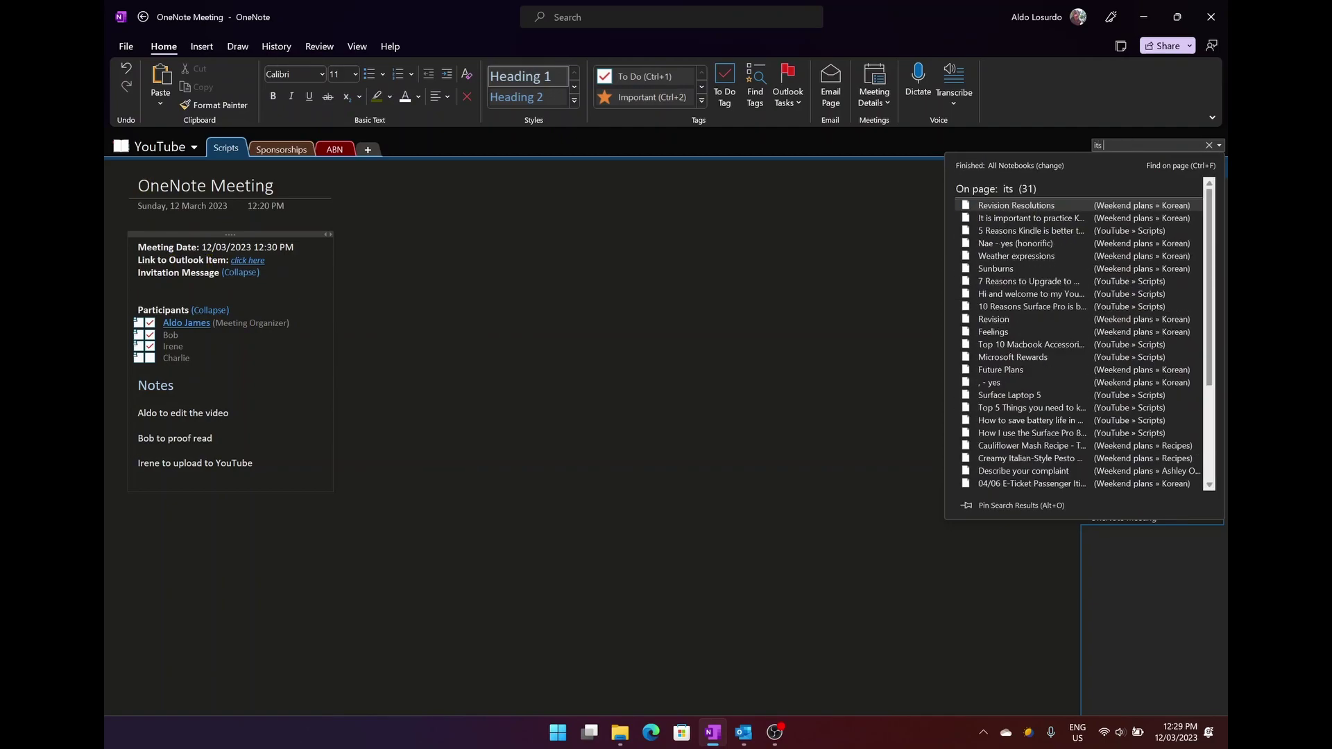
{"action": "type", "text": " important"}
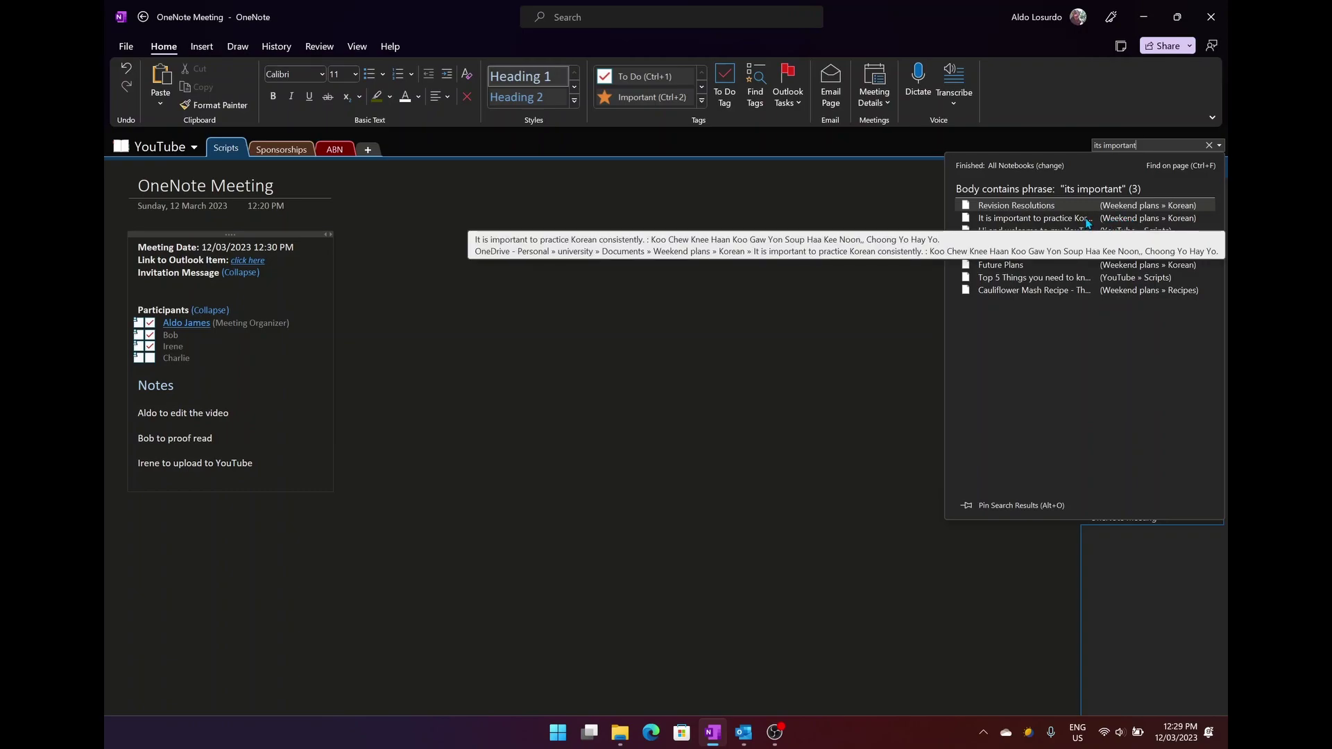
Step: Open the 'It is important to practice Korean consistently' result and scroll through its highlighted matches
{"action": "left_click", "coordinate": [1087, 222]}
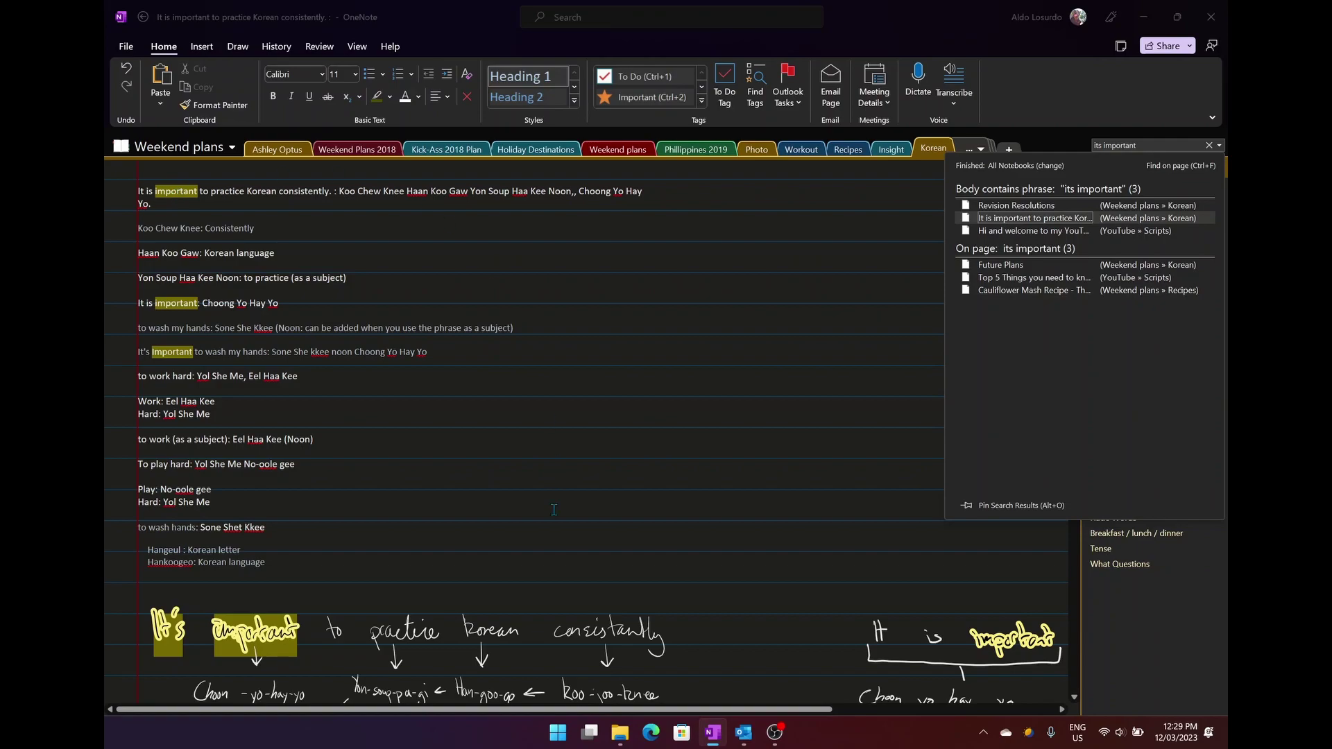
{"action": "scroll", "coordinate": [553, 509], "scroll_direction": "down", "scroll_amount": 3}
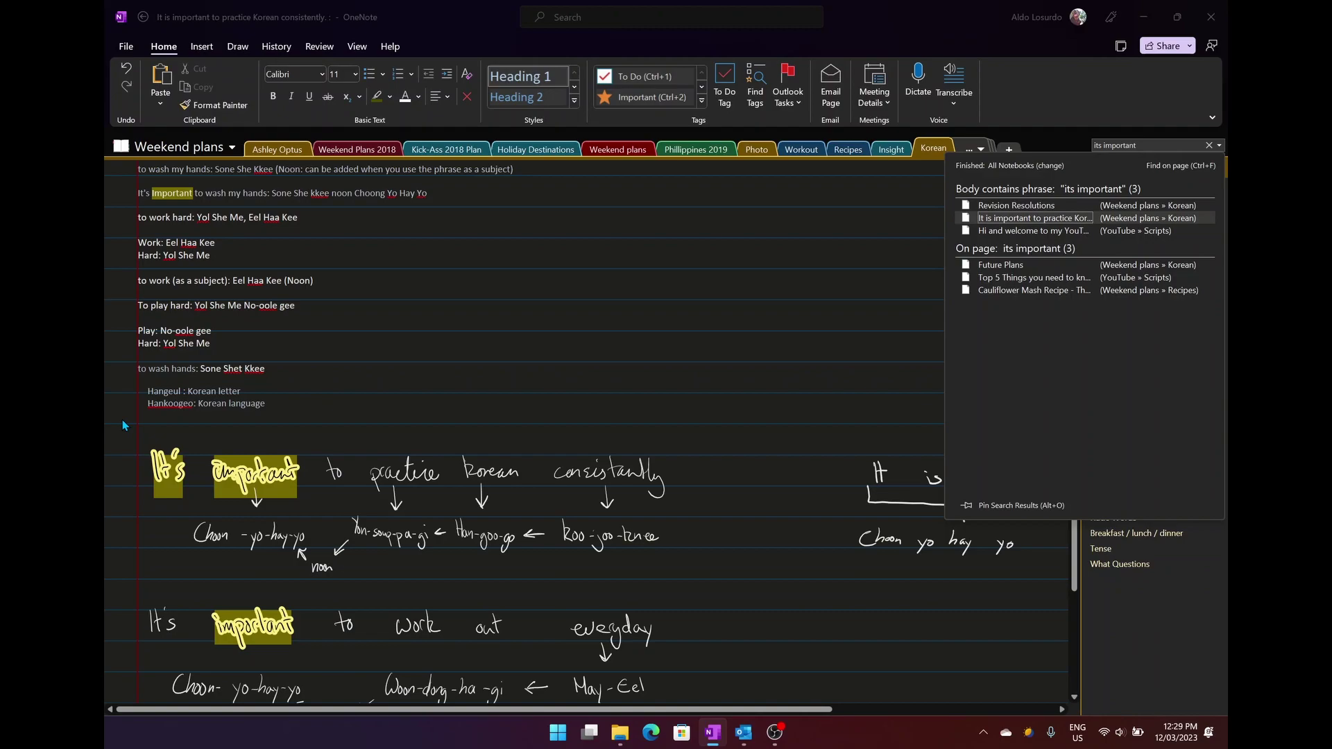
{"action": "scroll", "coordinate": [122, 419], "scroll_direction": "up", "scroll_amount": 4}
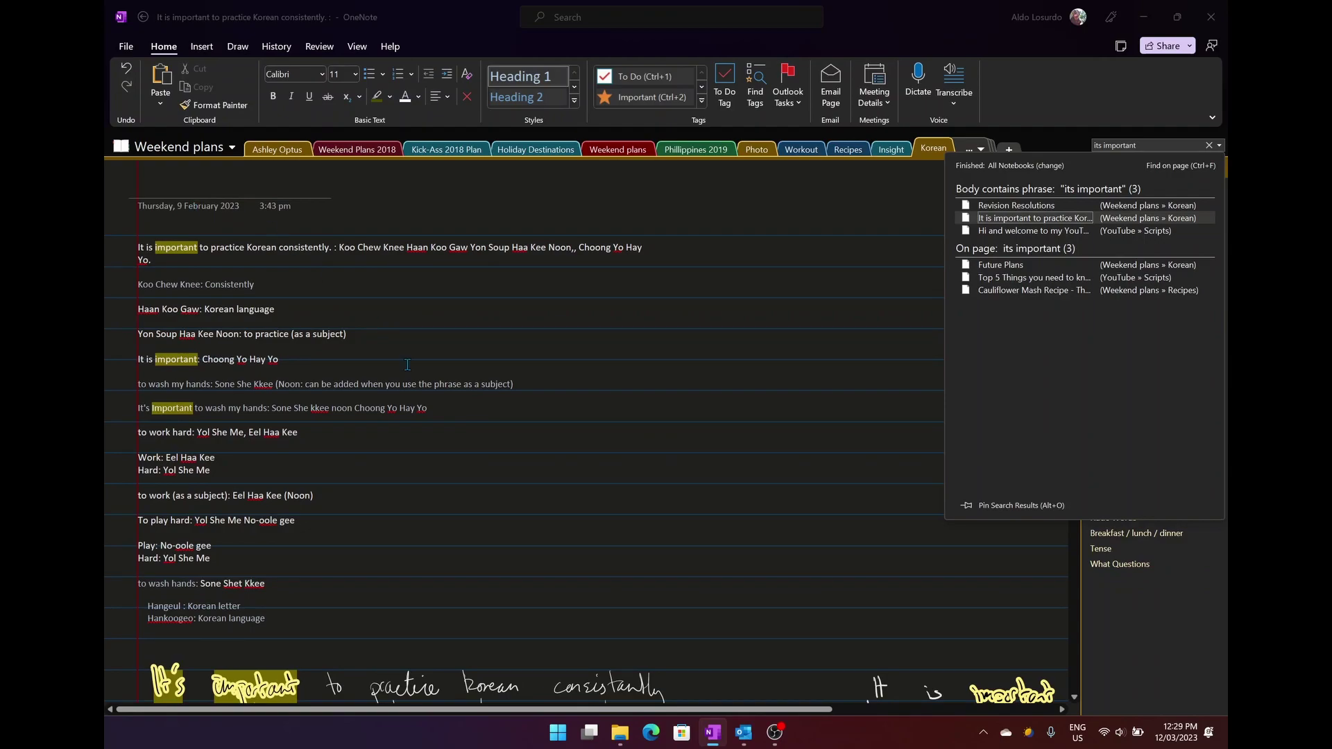
{"action": "scroll", "coordinate": [407, 364], "scroll_direction": "down", "scroll_amount": 2}
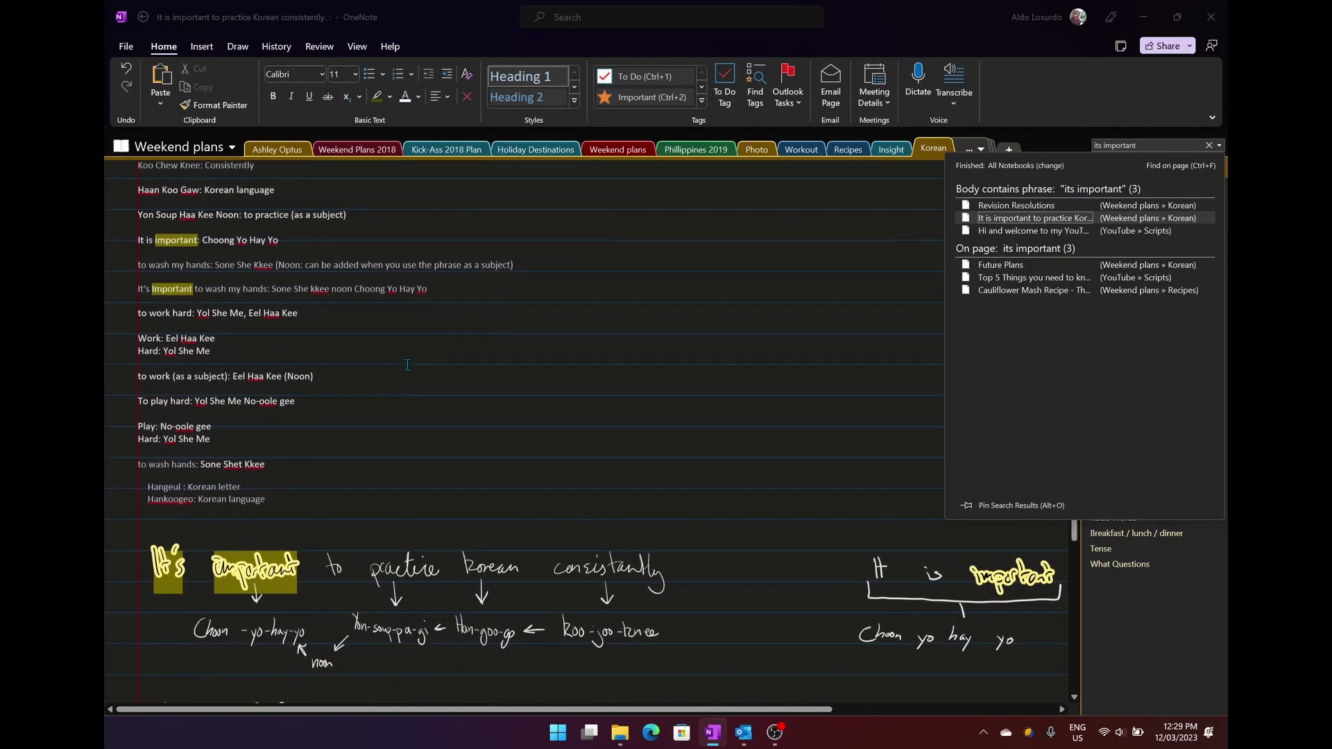
{"action": "scroll", "coordinate": [408, 364], "scroll_direction": "down", "scroll_amount": 2}
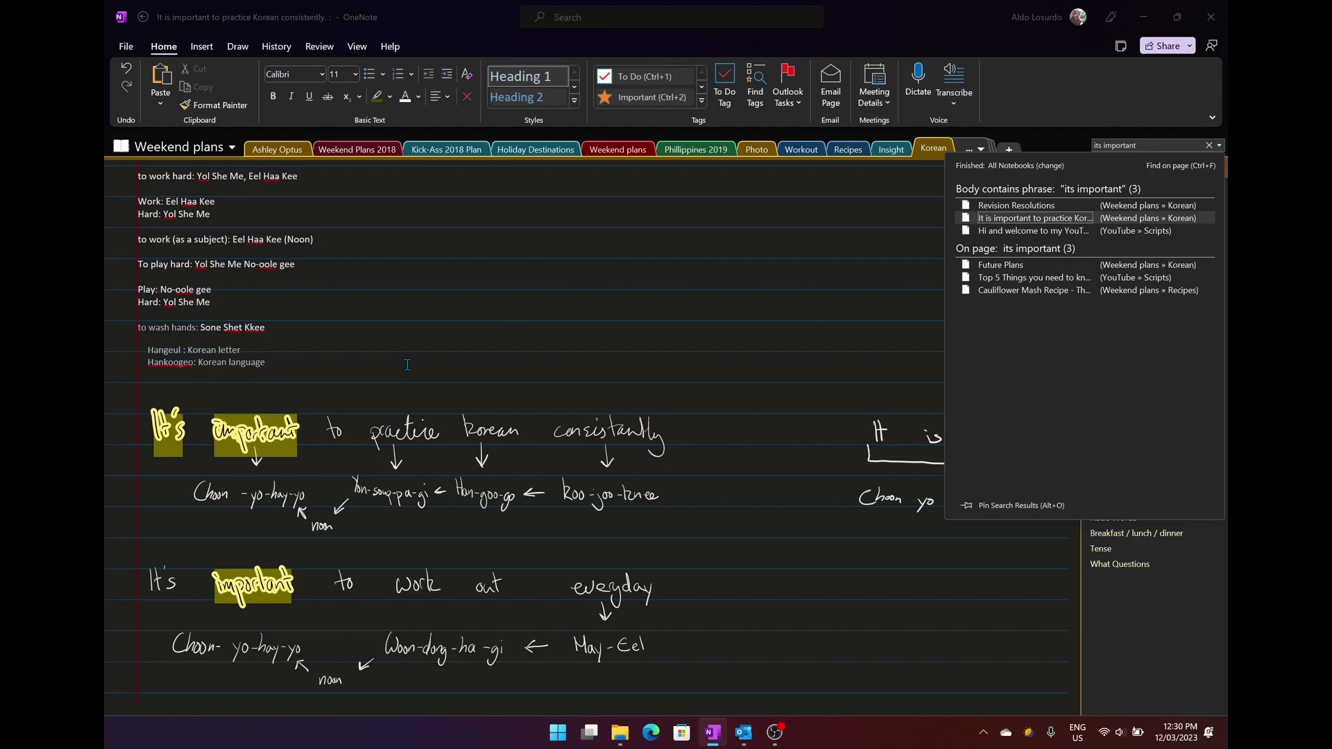
{"action": "left_click", "coordinate": [1146, 145]}
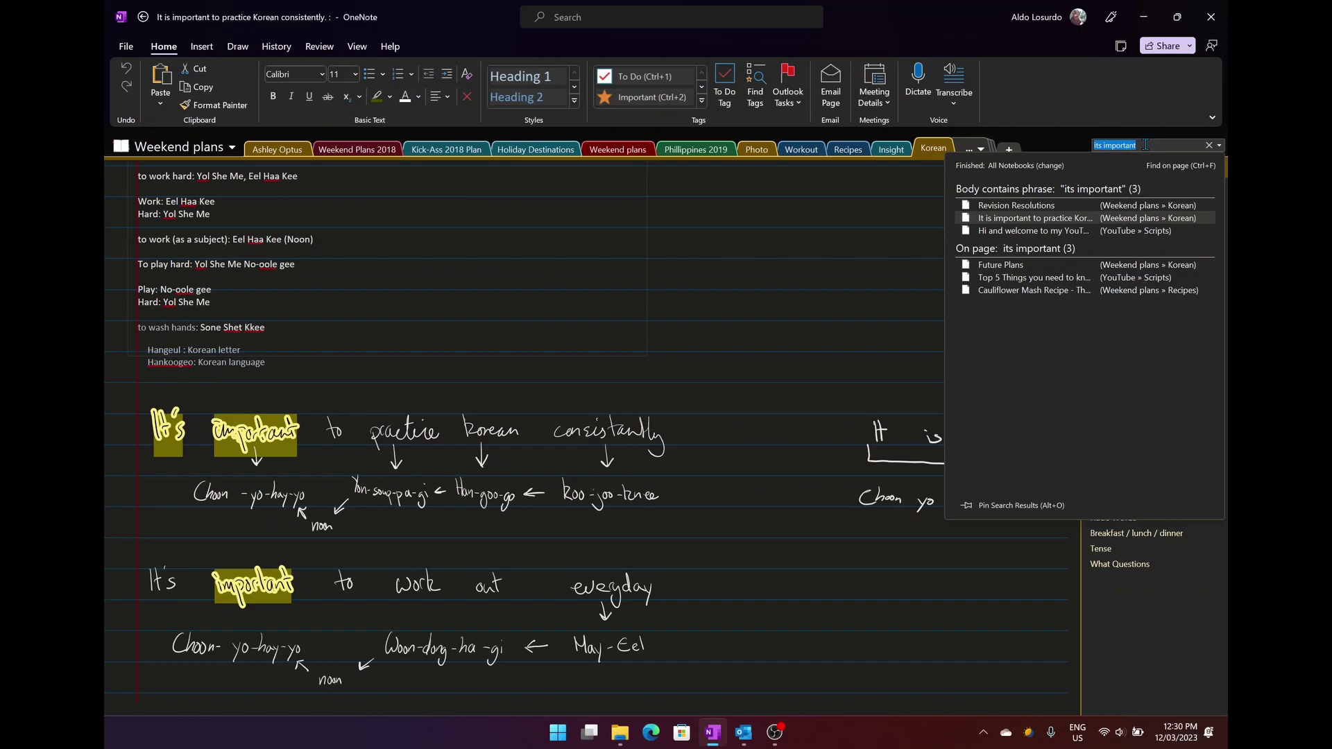
Step: Clear the search text and switch back to the YouTube notebook
{"action": "key", "text": "BackSpace"}
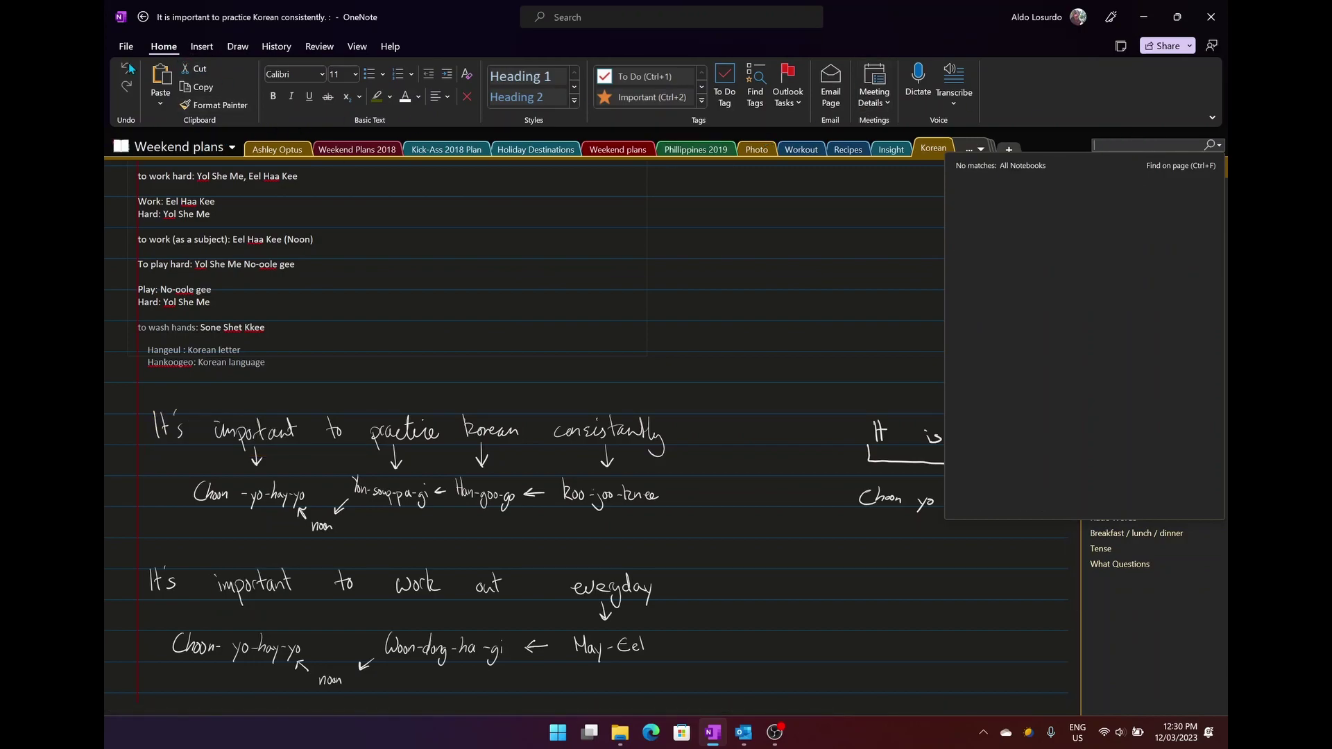
{"action": "left_click", "coordinate": [174, 146]}
{"action": "left_click", "coordinate": [139, 197]}
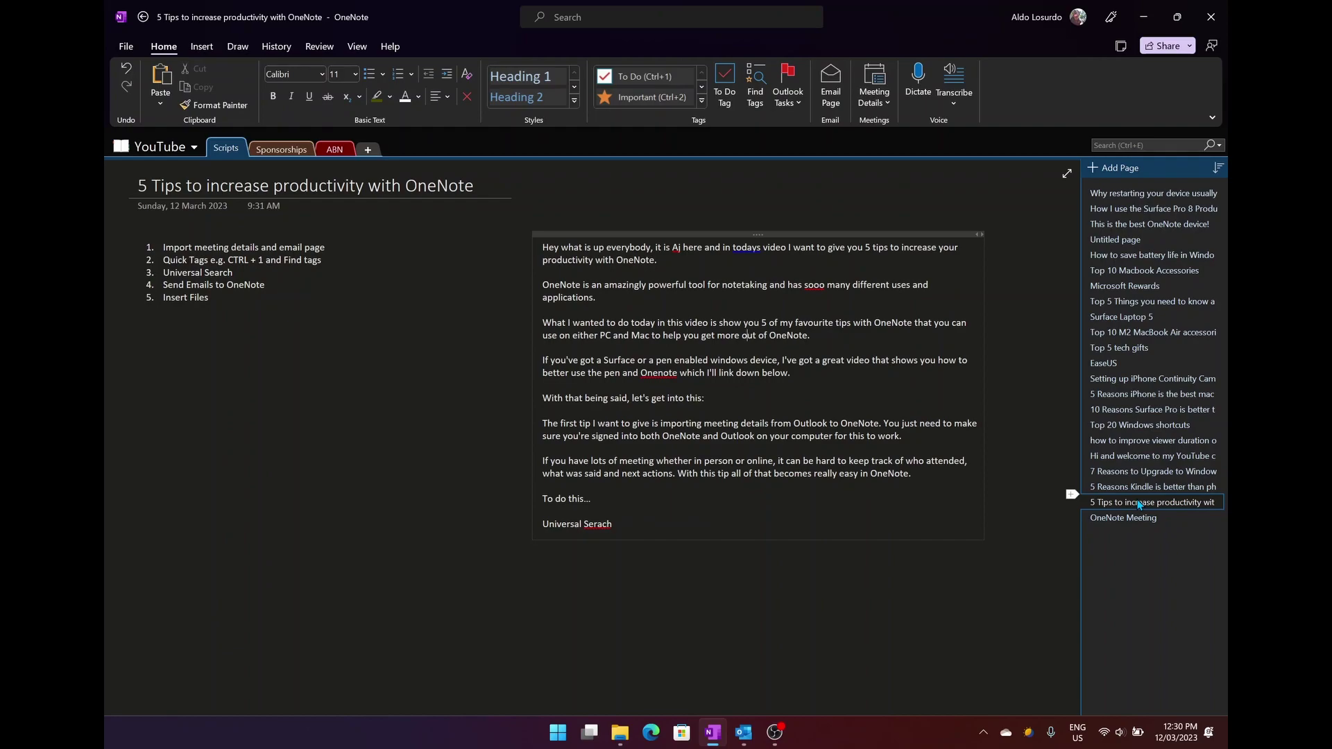
Step: Switch to Outlook and change from the Calendar to the Mail inbox
{"action": "key", "text": "alt+Tab"}
{"action": "key", "text": "alt+Tab"}
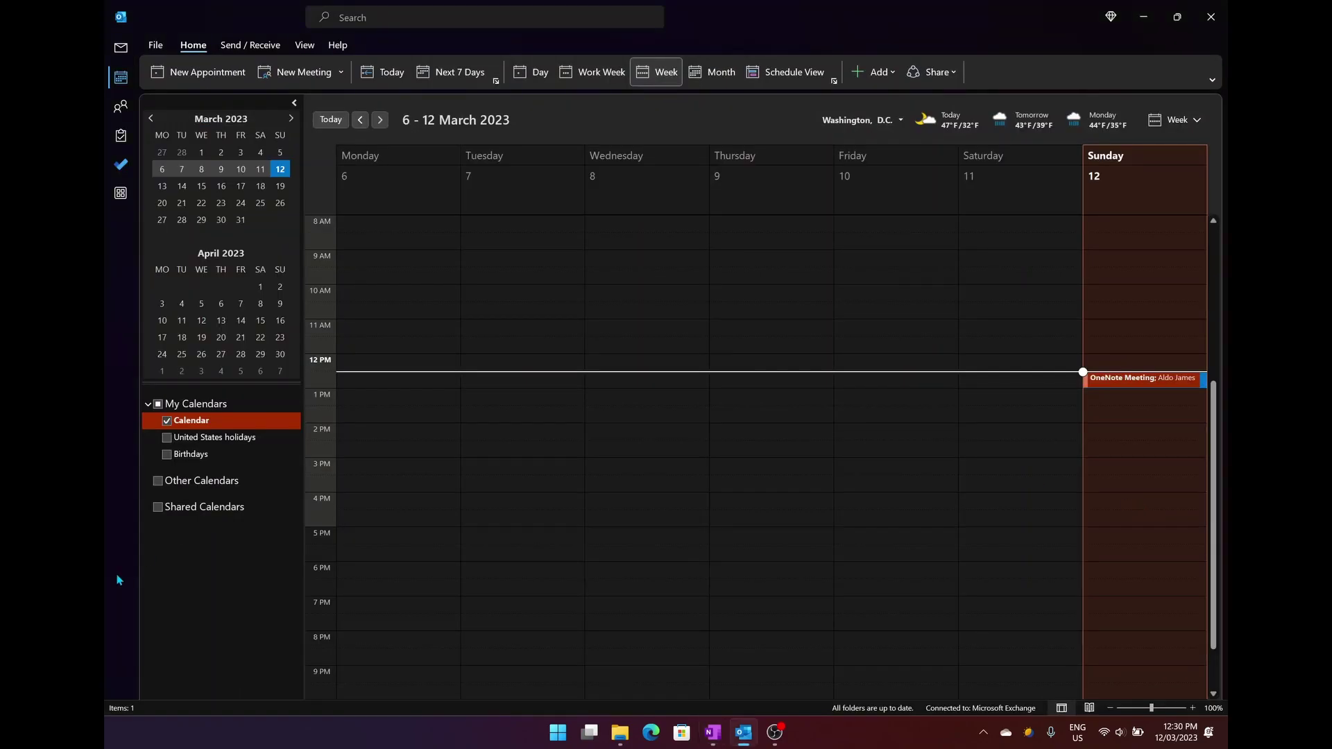
{"action": "key", "text": "ctrl+1"}
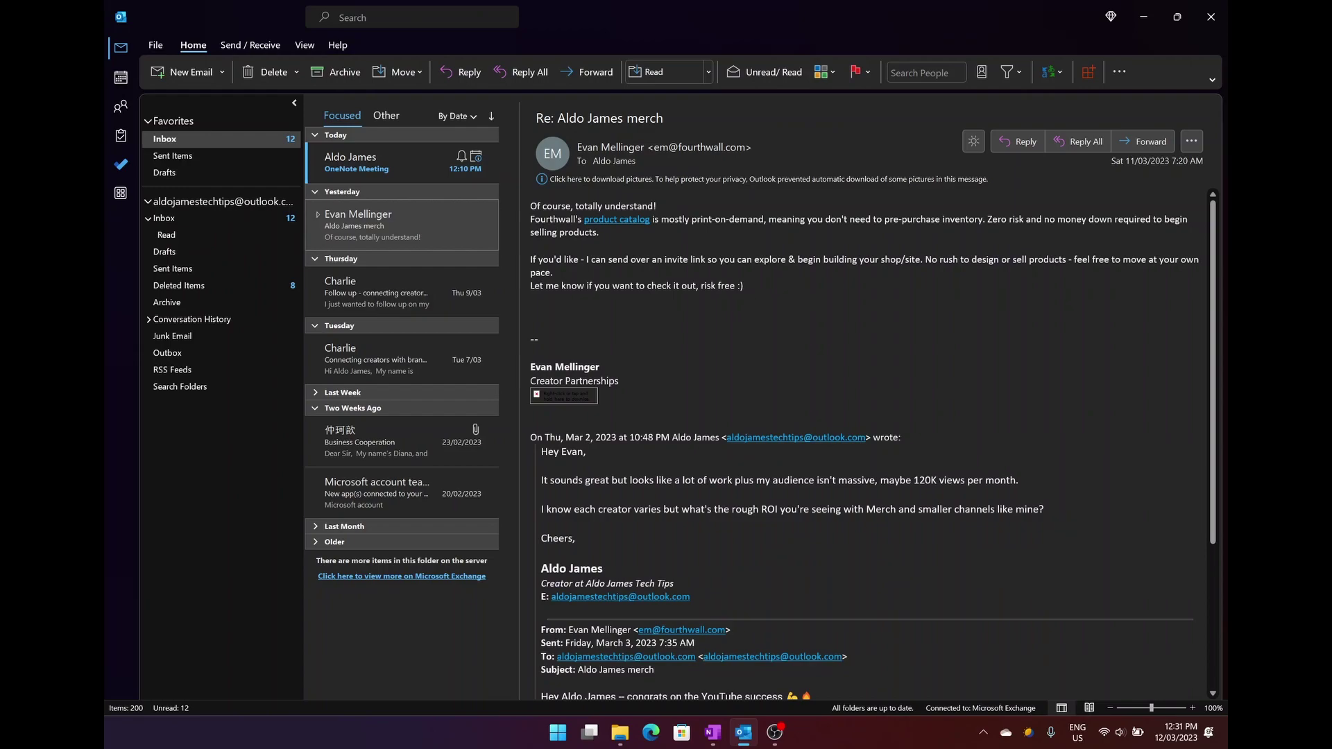
Step: Send the merch reply e-mail to OneNote from its right-click menu
{"action": "right_click", "coordinate": [424, 226]}
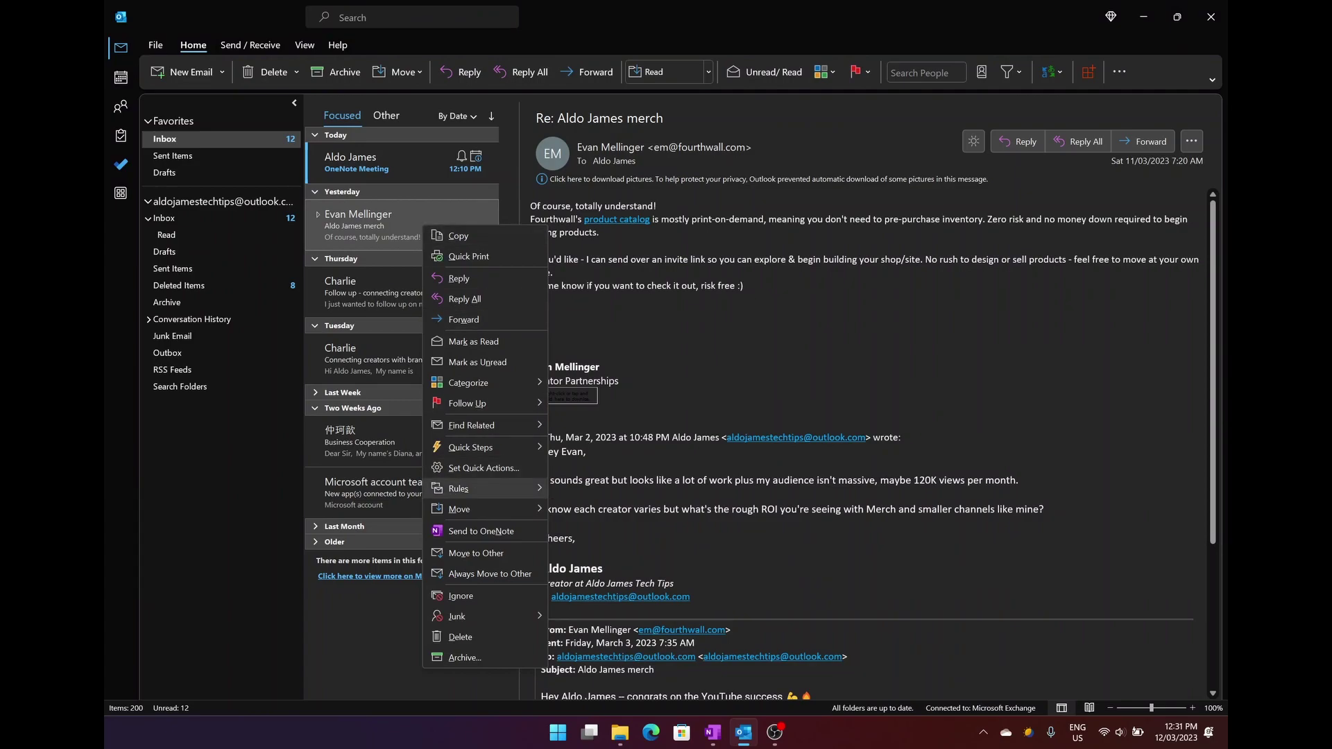
{"action": "left_click", "coordinate": [478, 532]}
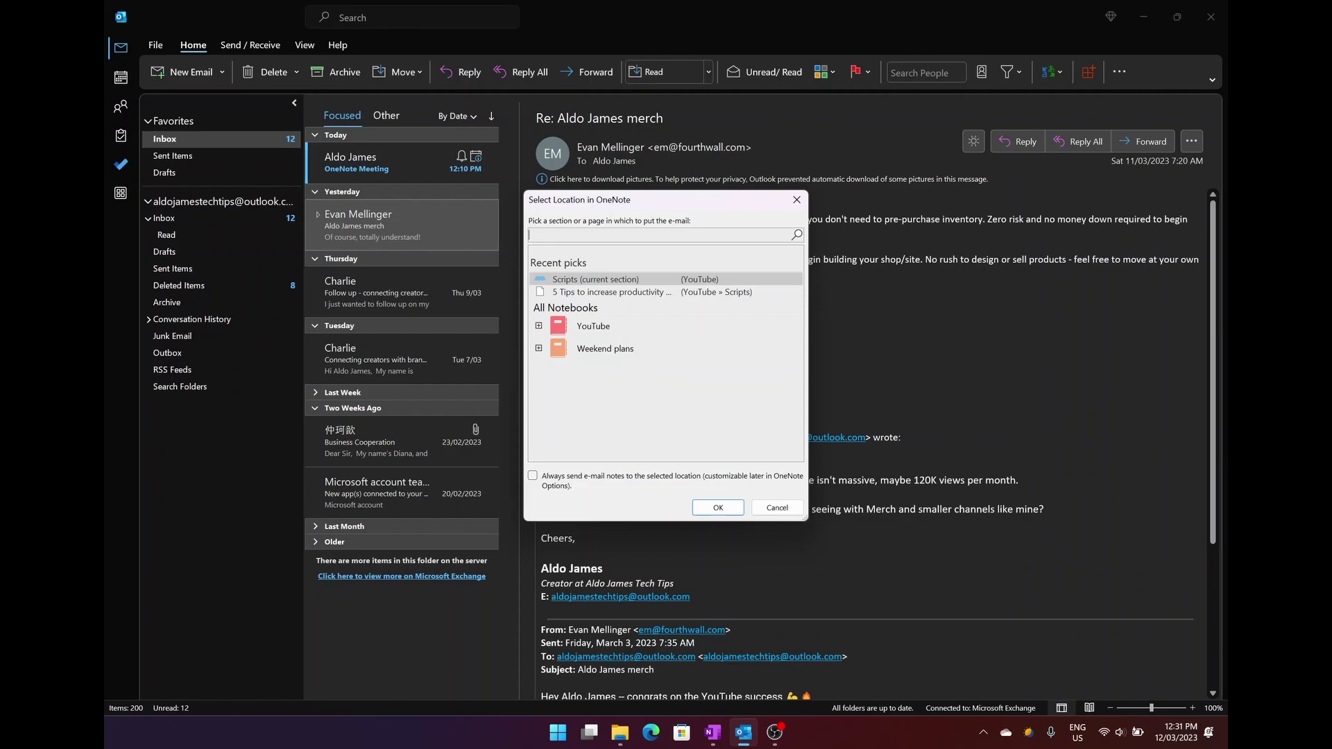
Step: Send the merch e-mail to the OneNote Meeting page under YouTube > Scripts
{"action": "left_click", "coordinate": [539, 326]}
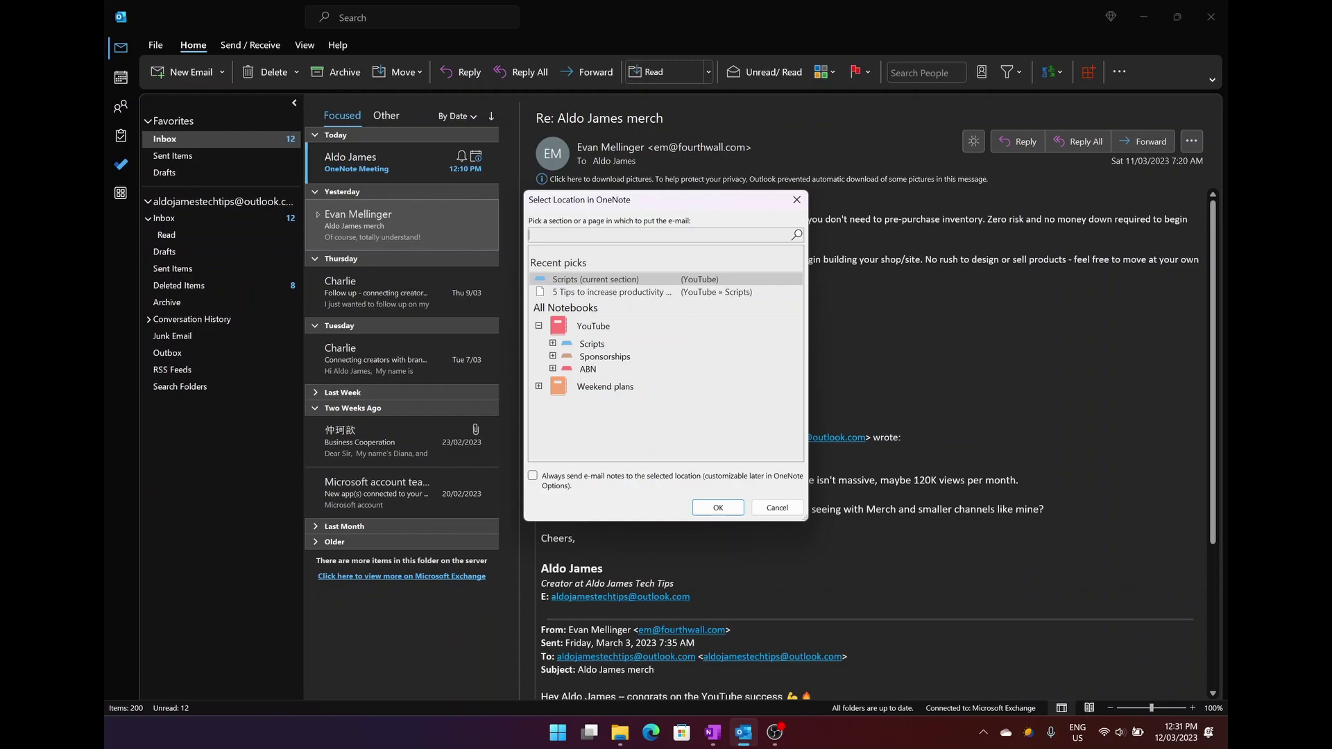
{"action": "left_click", "coordinate": [552, 344]}
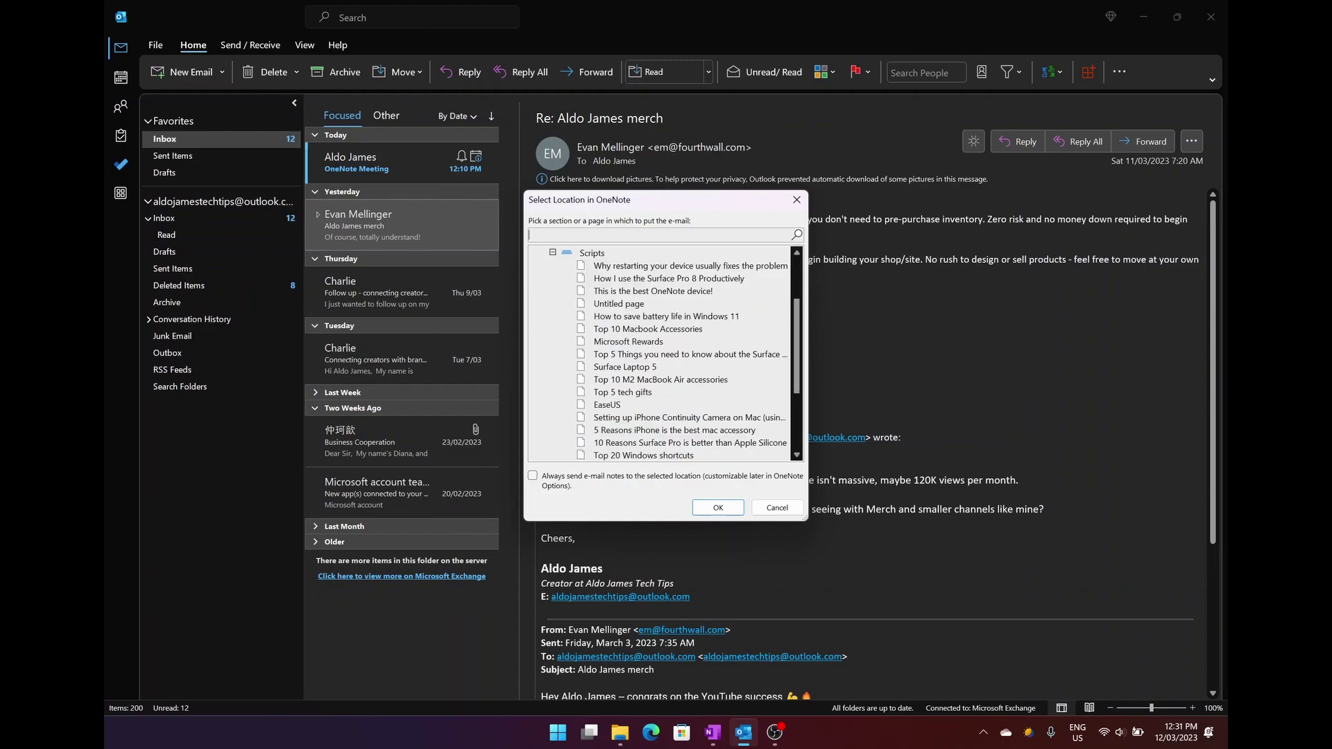
{"action": "scroll", "coordinate": [664, 353], "scroll_direction": "down", "scroll_amount": 3}
{"action": "scroll", "coordinate": [664, 354], "scroll_direction": "down", "scroll_amount": 2}
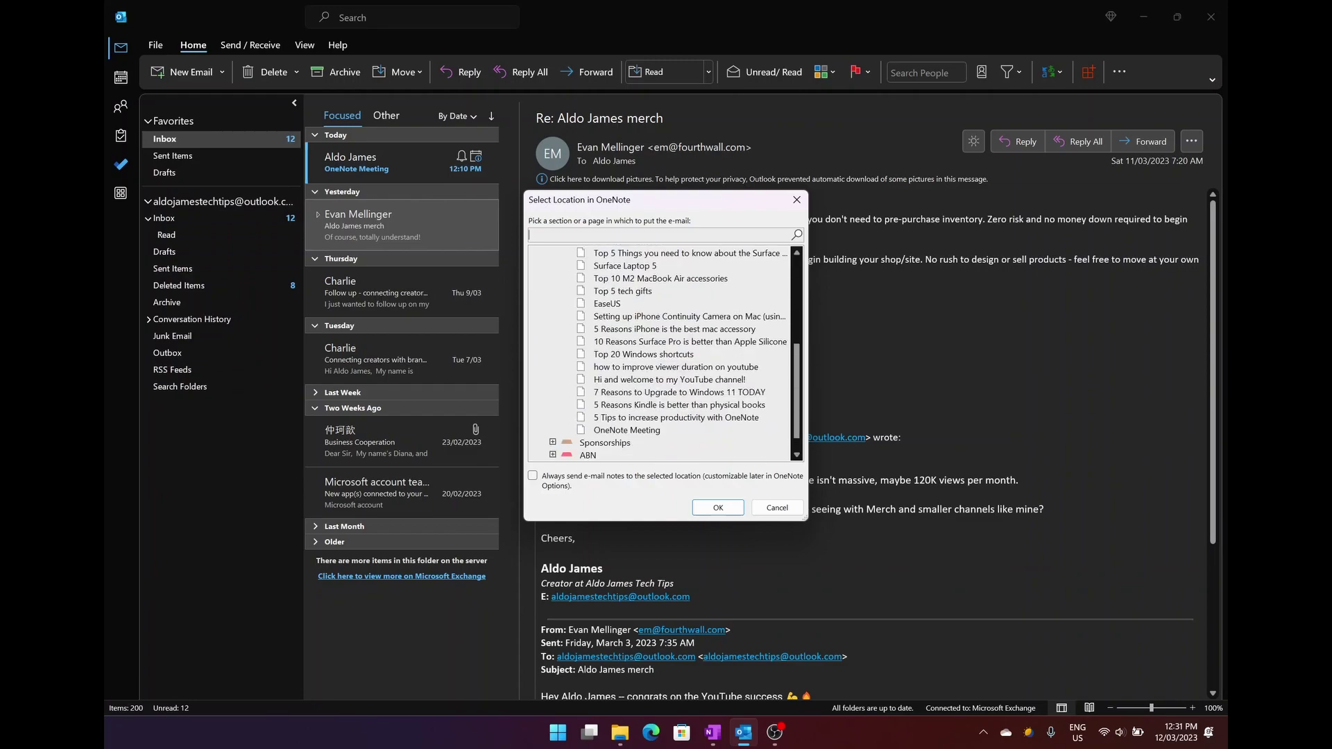
{"action": "left_click", "coordinate": [627, 430]}
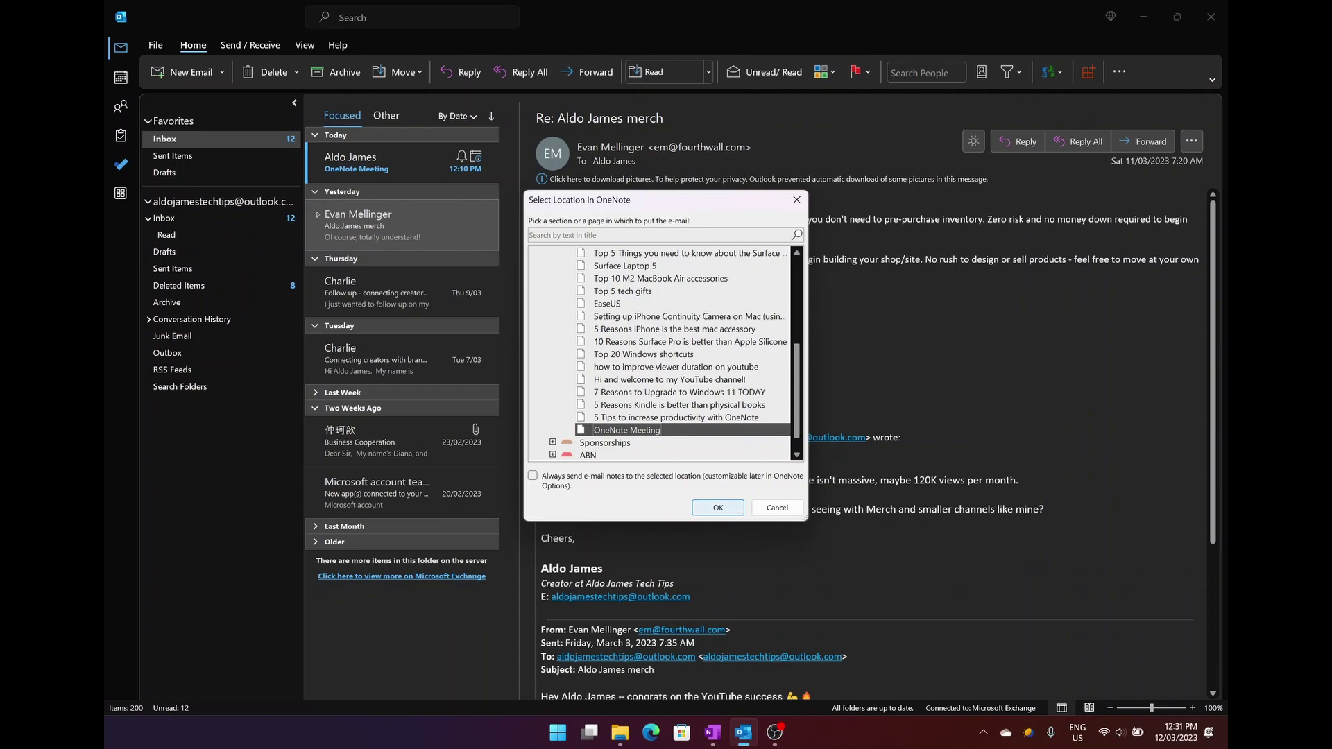
{"action": "left_click", "coordinate": [712, 507]}
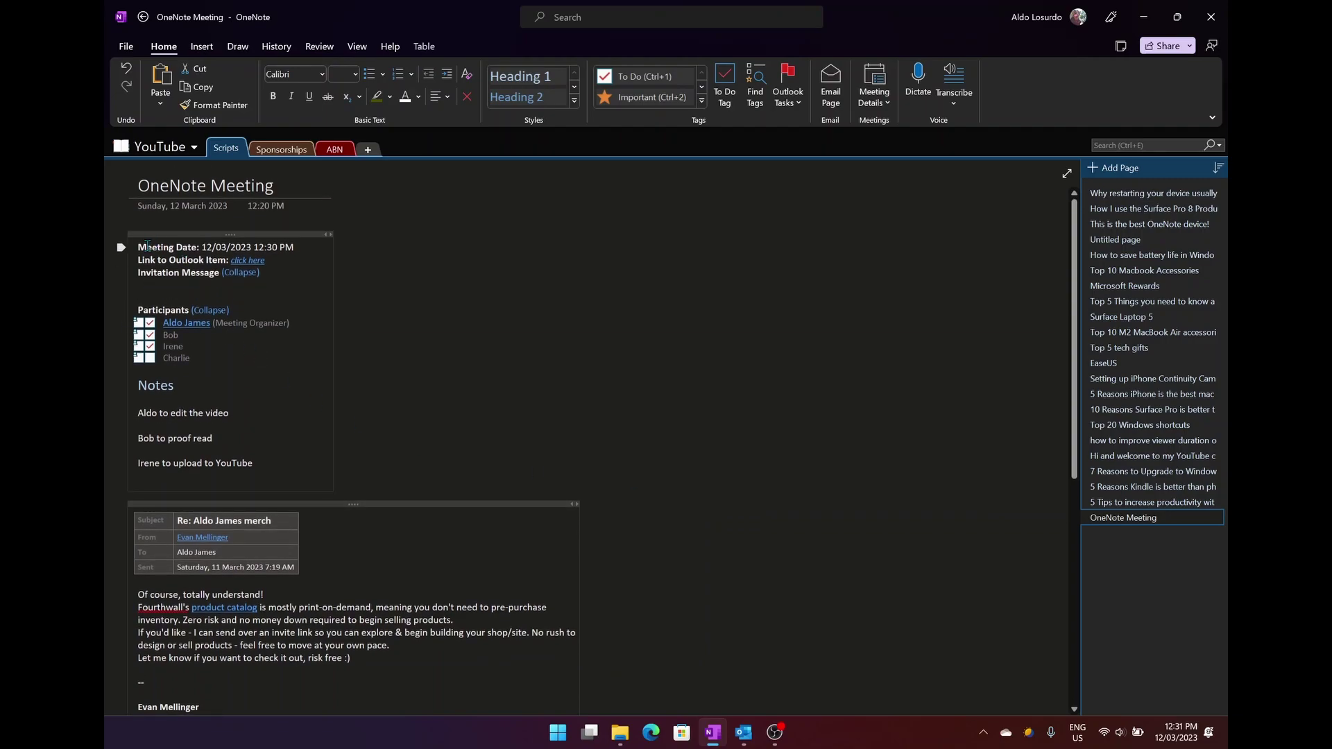
Step: Review the meeting notes and the pasted Fourthwall e-mail body below them on the OneNote Meeting page
{"action": "left_click_drag", "start_coordinate": [159, 244], "coordinate": [215, 442]}
{"action": "left_click", "coordinate": [263, 466]}
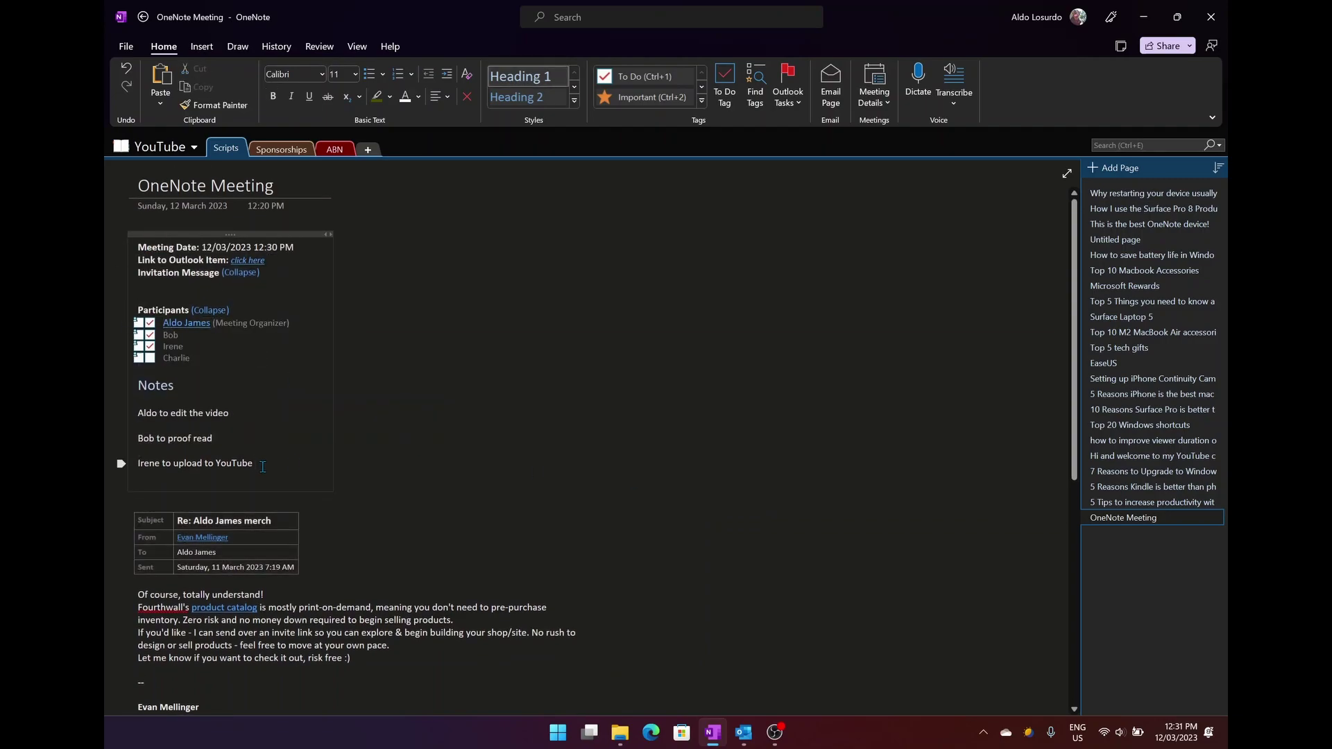
{"action": "scroll", "coordinate": [600, 454], "scroll_direction": "down", "scroll_amount": 3}
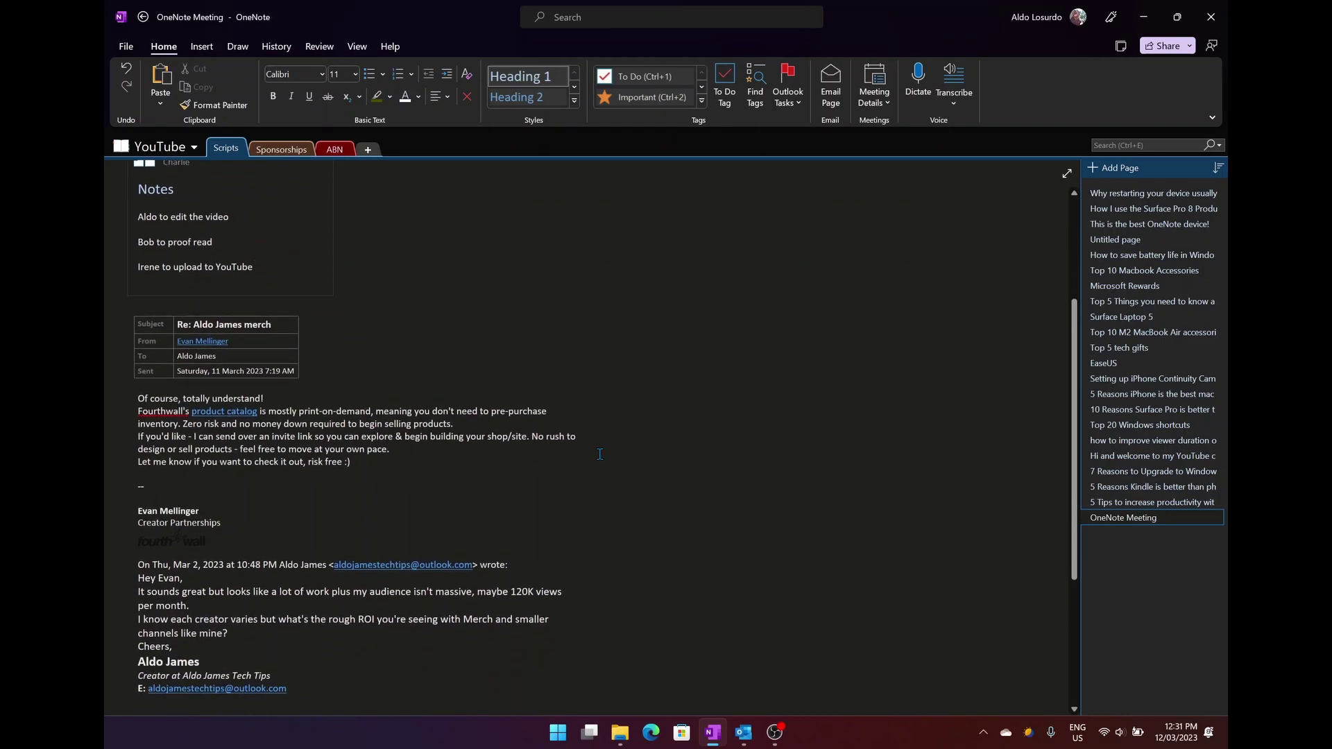
{"action": "scroll", "coordinate": [600, 454], "scroll_direction": "down", "scroll_amount": 1}
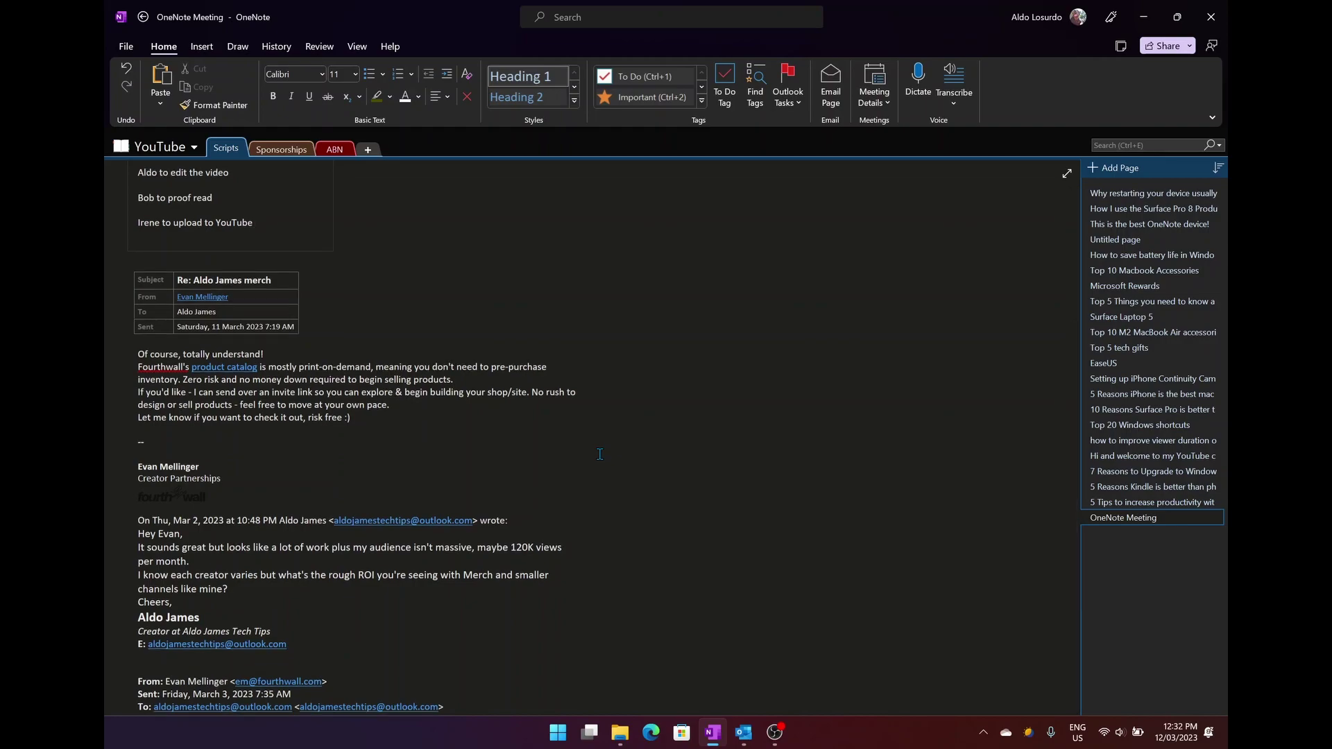
{"action": "scroll", "coordinate": [600, 455], "scroll_direction": "down", "scroll_amount": 5}
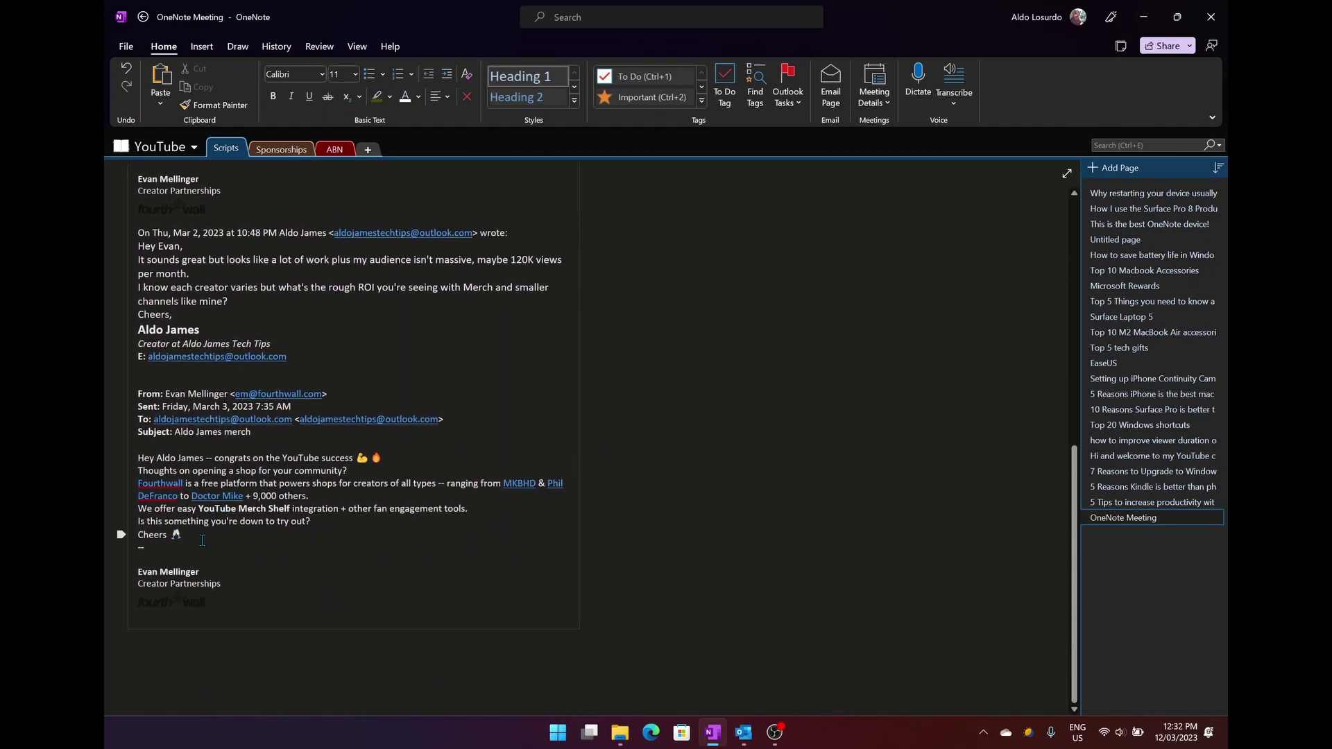
{"action": "left_click_drag", "start_coordinate": [122, 584], "coordinate": [257, 433]}
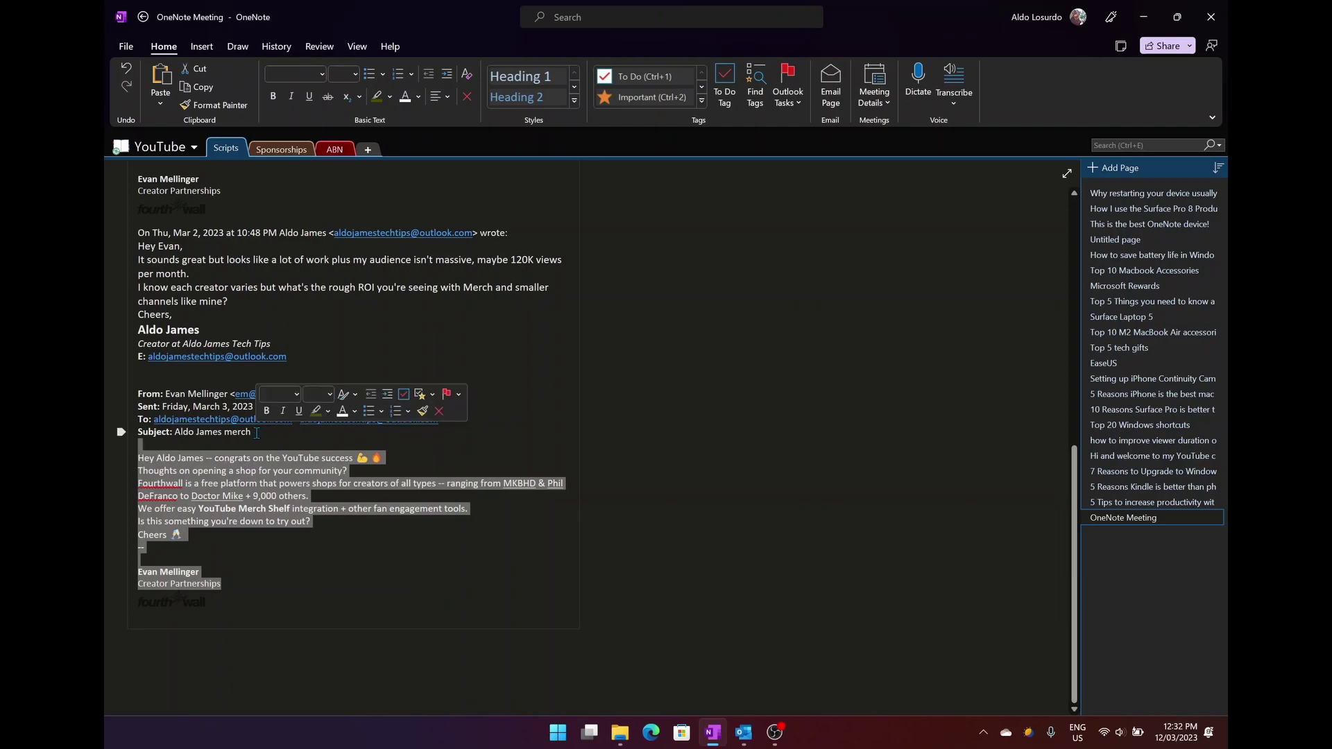
{"action": "left_click", "coordinate": [252, 476]}
Step: Dismiss the contact card for the quoted address and return to the top of the page
{"action": "scroll", "coordinate": [253, 476], "scroll_direction": "up", "scroll_amount": 3}
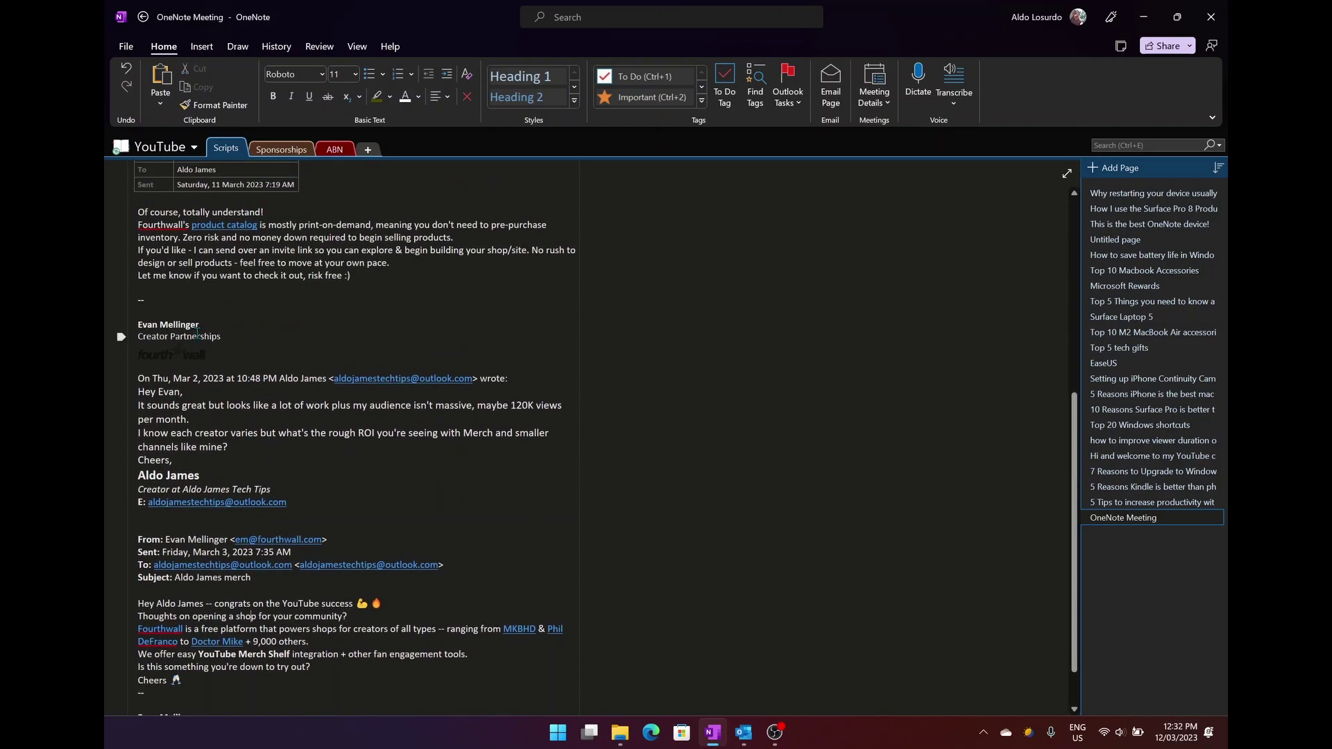
{"action": "mouse_move", "coordinate": [433, 383]}
{"action": "scroll", "coordinate": [328, 412], "scroll_direction": "up", "scroll_amount": 3}
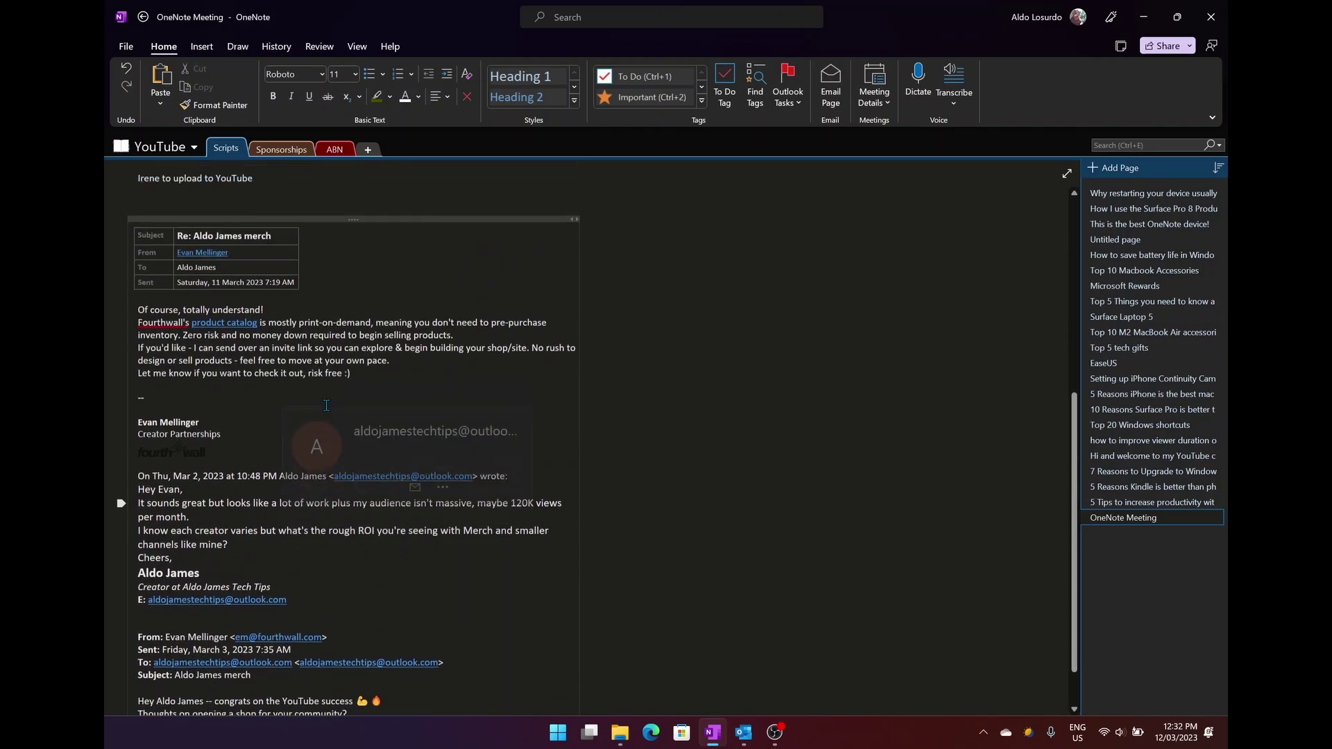
{"action": "left_click", "coordinate": [447, 410]}
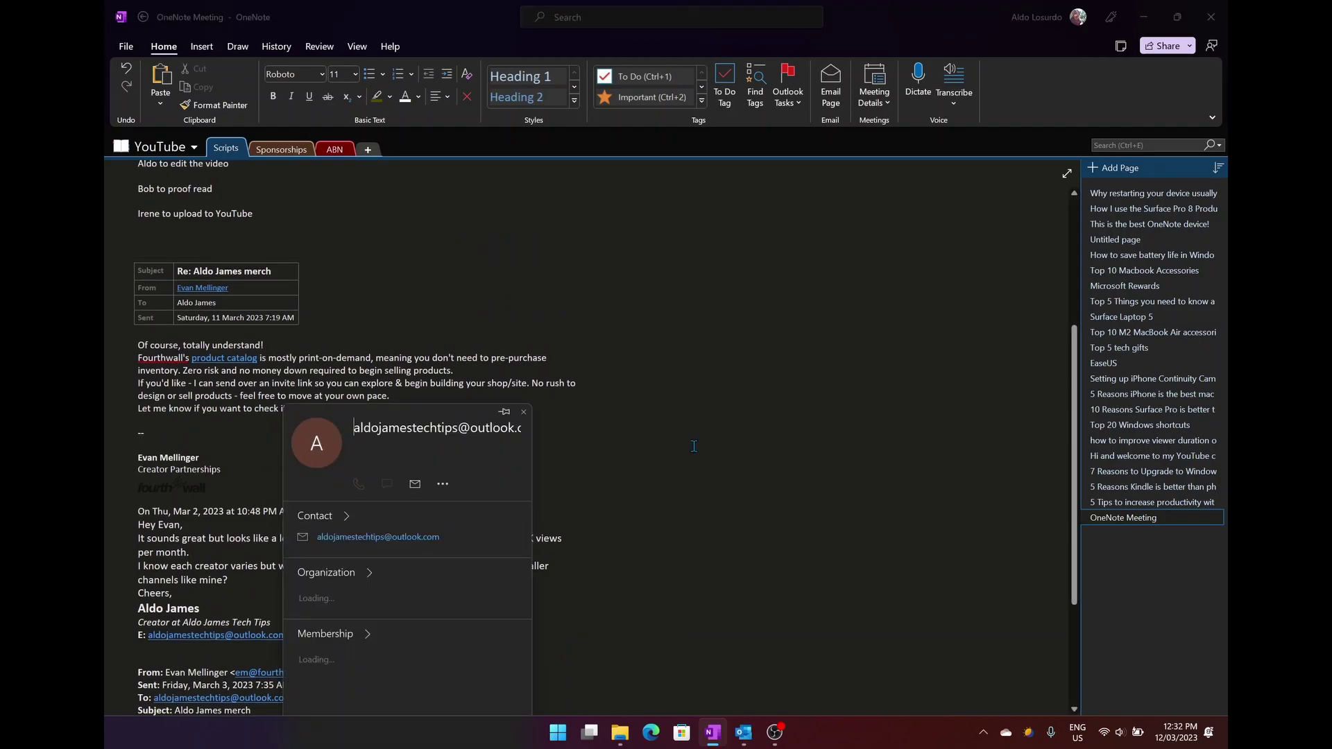
{"action": "left_click", "coordinate": [742, 419]}
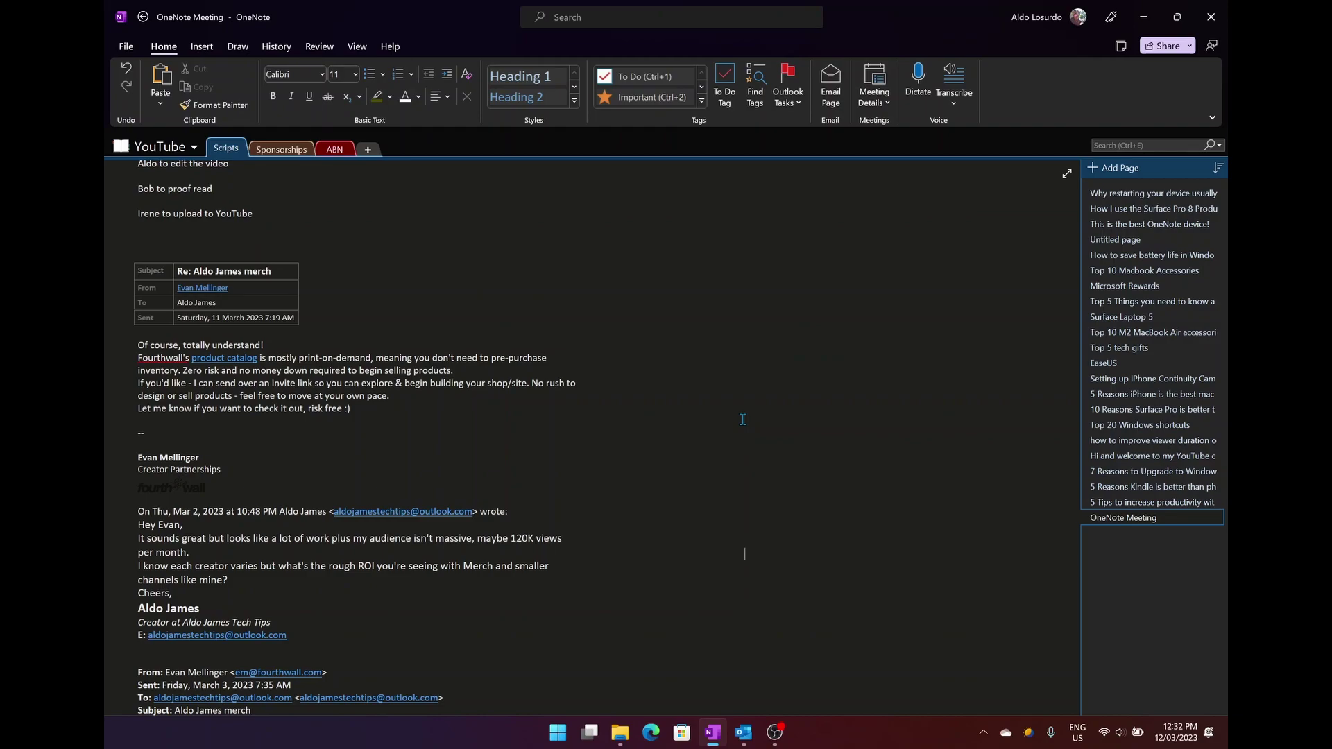
{"action": "scroll", "coordinate": [742, 419], "scroll_direction": "up", "scroll_amount": 5}
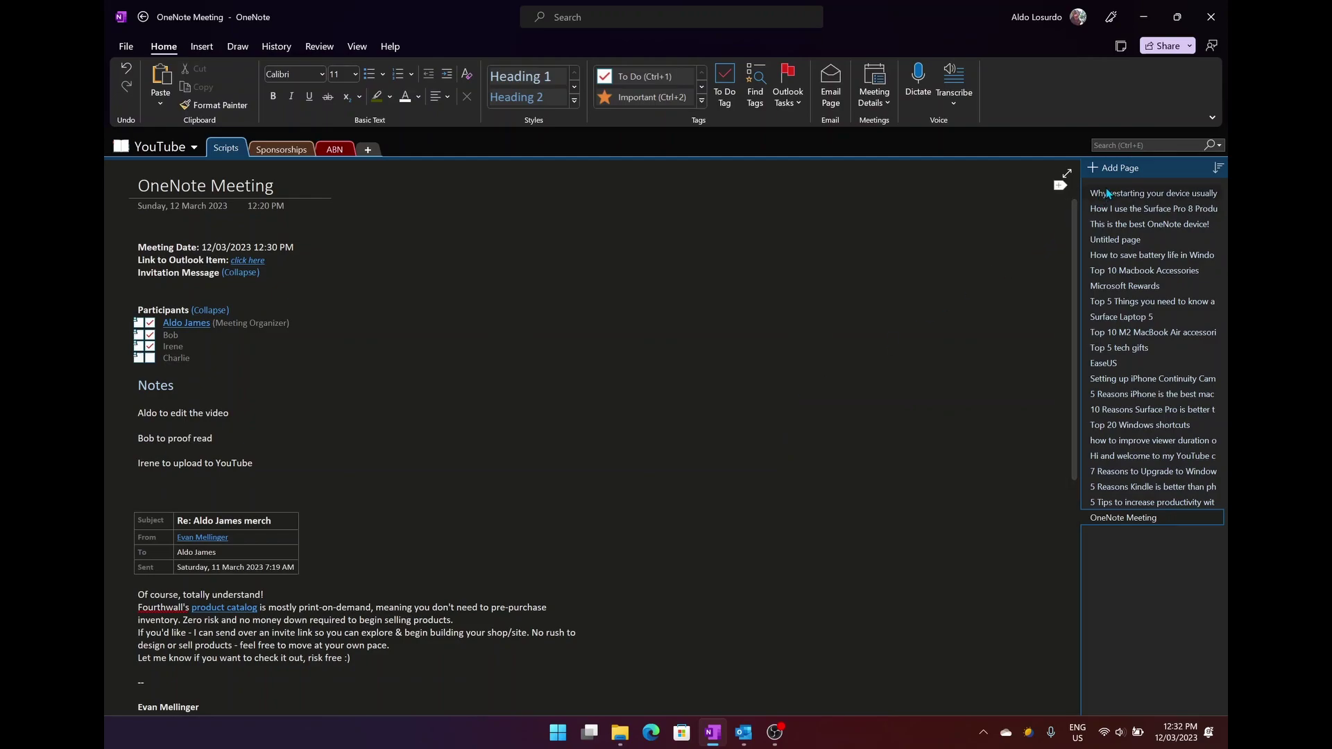
Step: Add a blank untitled page below OneNote Meeting in the Scripts section
{"action": "left_click", "coordinate": [1117, 169]}
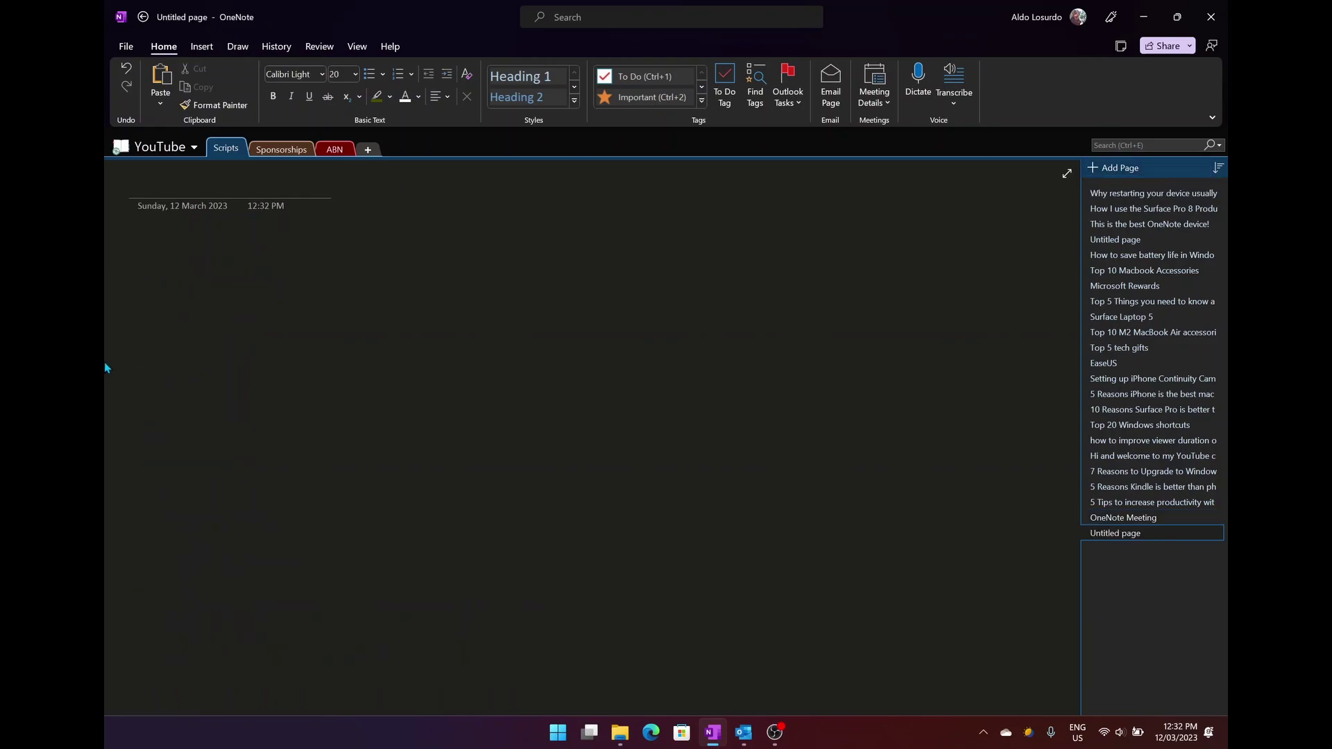
{"action": "left_click", "coordinate": [202, 46]}
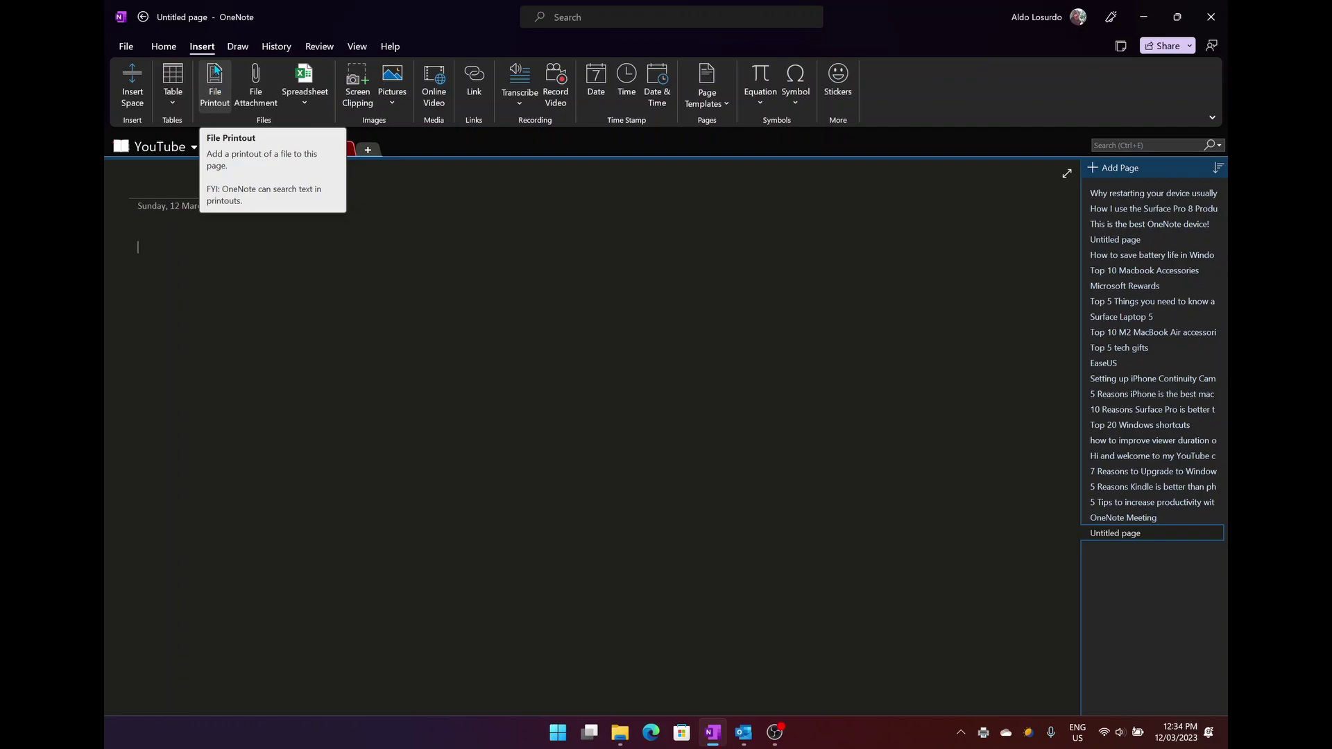
Step: Insert the Word document '2014 mac air review' from Home as a file printout
{"action": "left_click", "coordinate": [216, 85]}
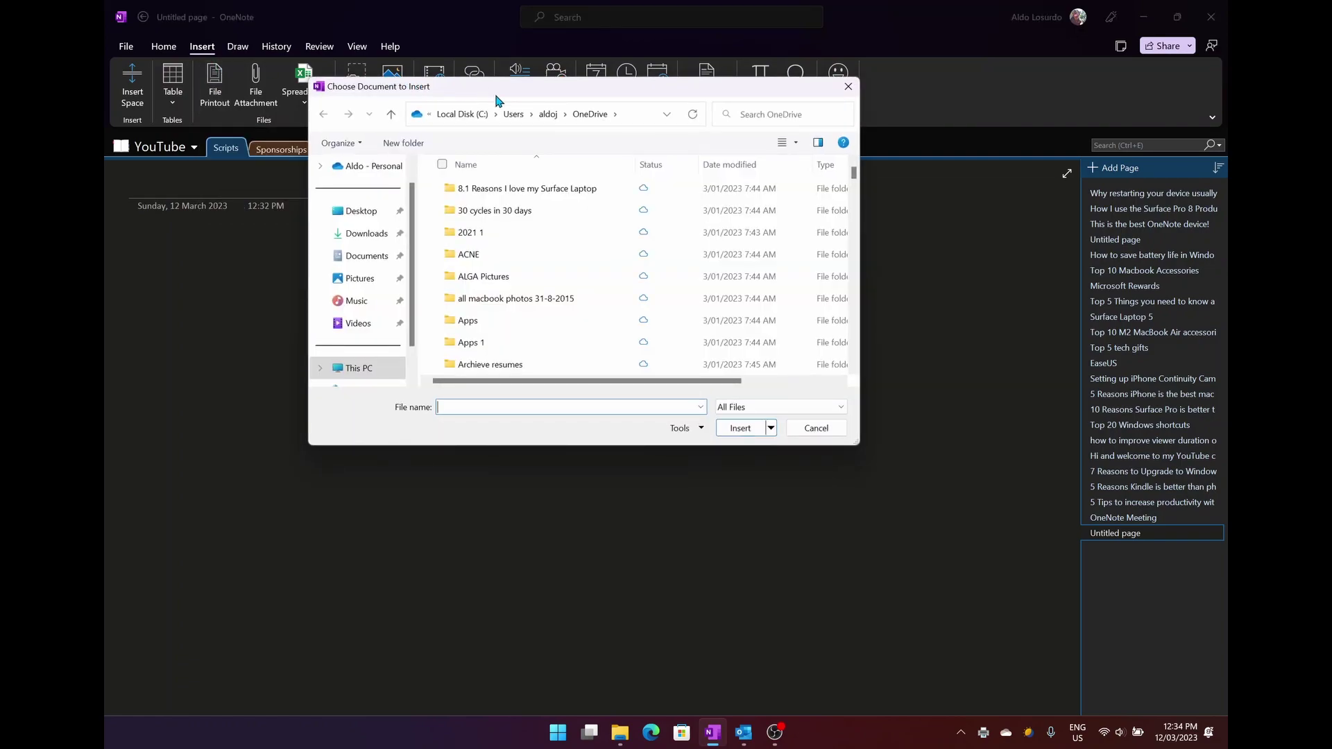
{"action": "scroll", "coordinate": [366, 198], "scroll_direction": "up", "scroll_amount": 1}
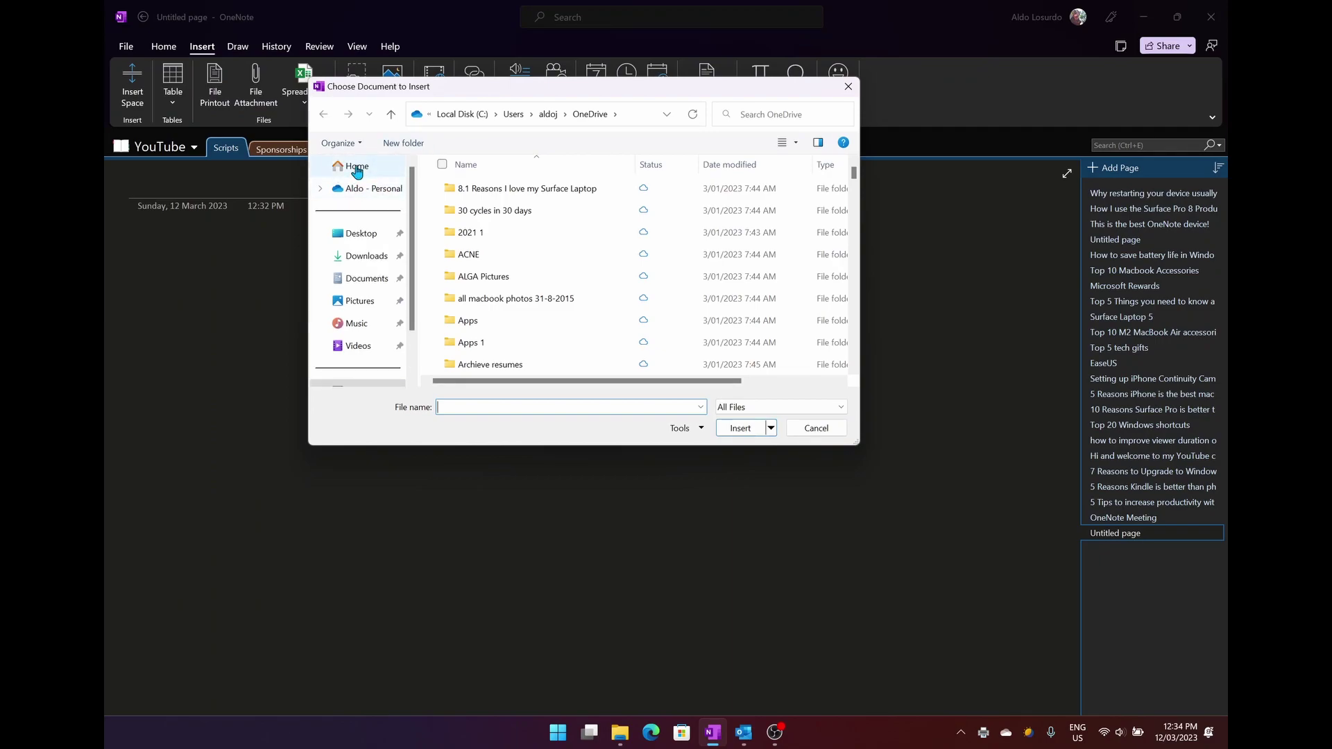
{"action": "left_click", "coordinate": [357, 164]}
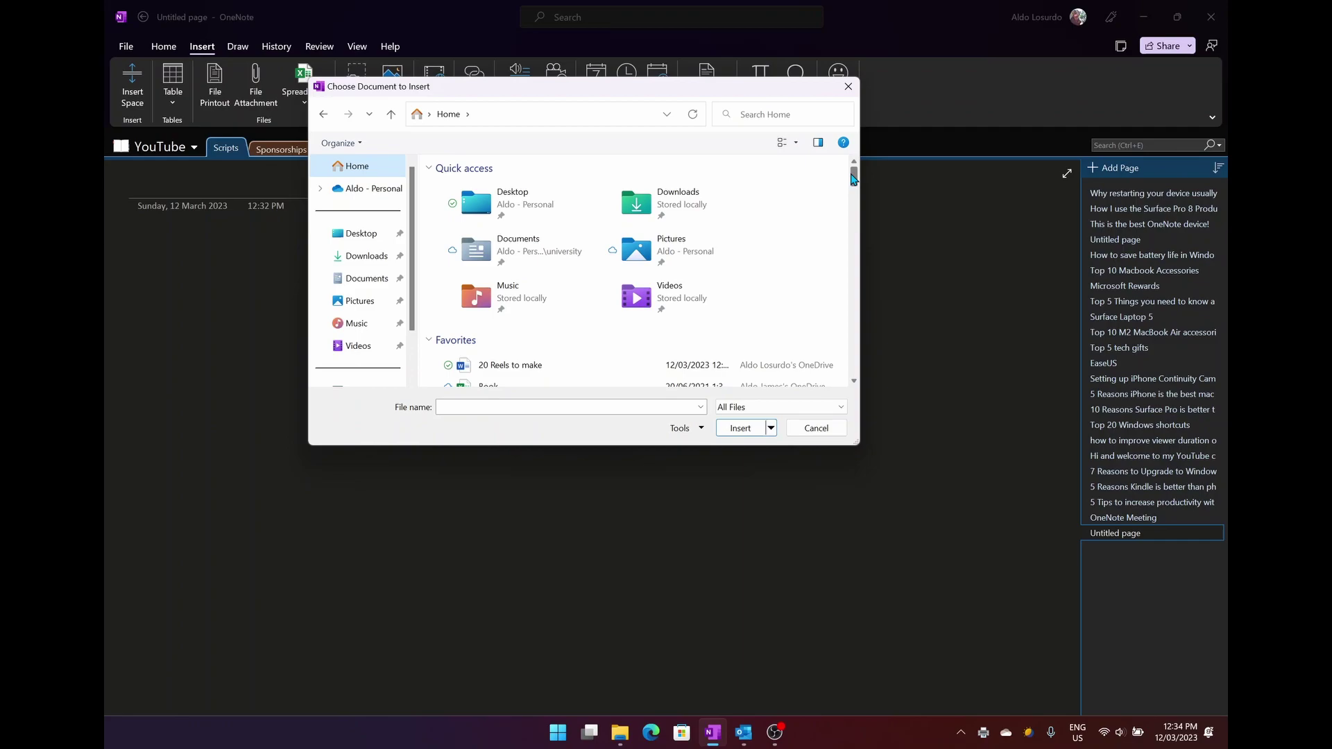
{"action": "scroll", "coordinate": [505, 270], "scroll_direction": "down", "scroll_amount": 3}
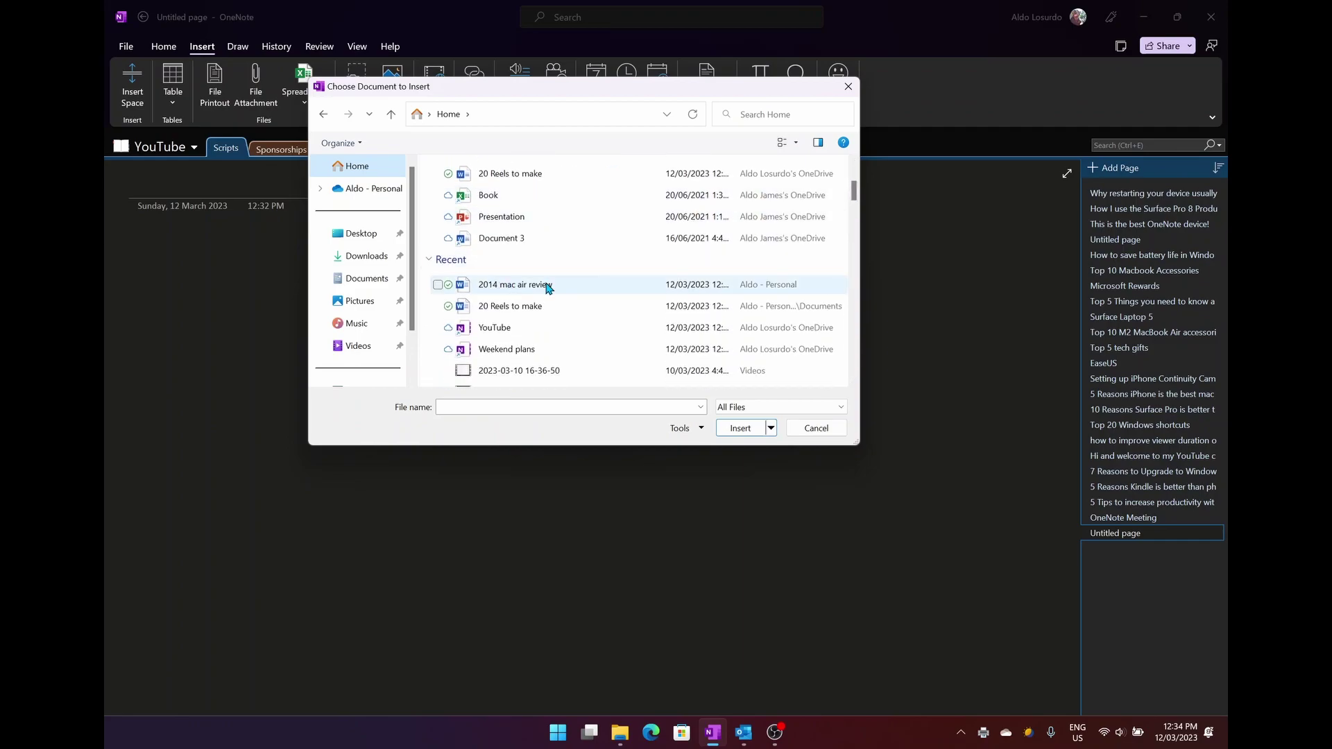
{"action": "left_click", "coordinate": [547, 286]}
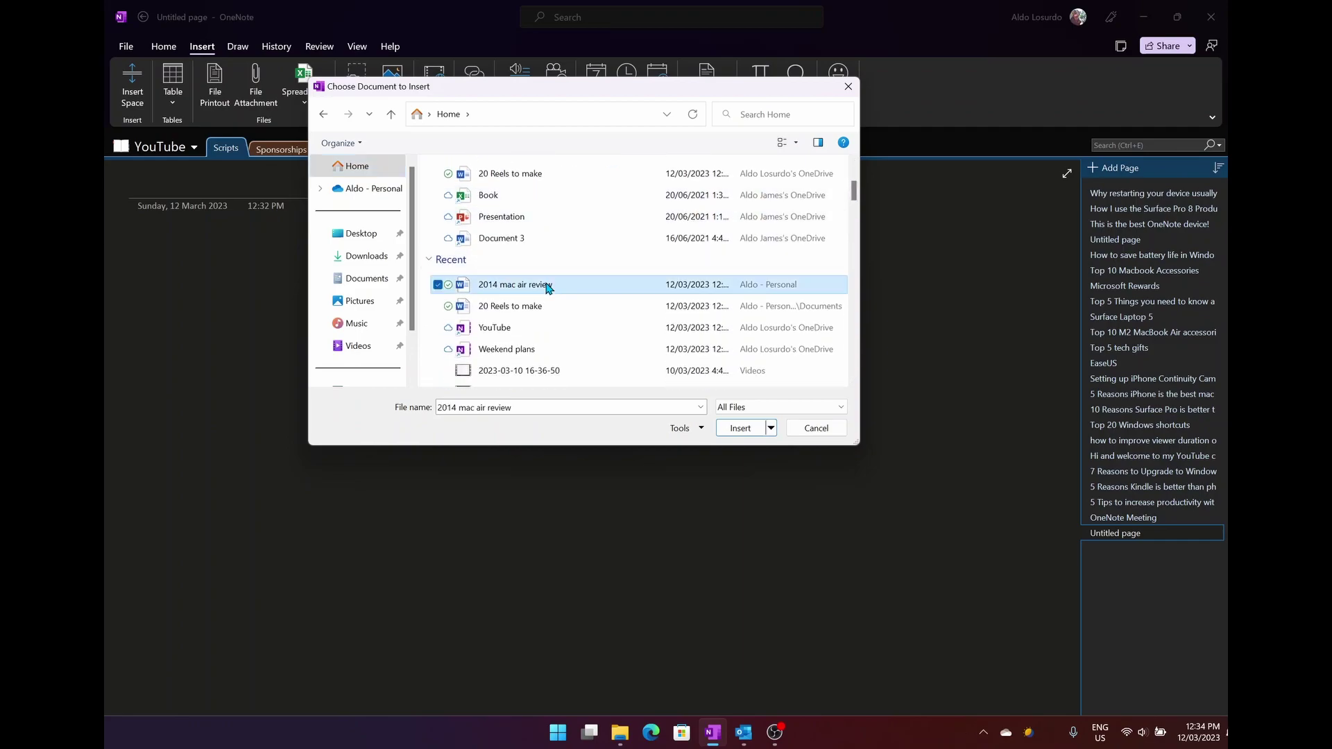
{"action": "left_click", "coordinate": [747, 429]}
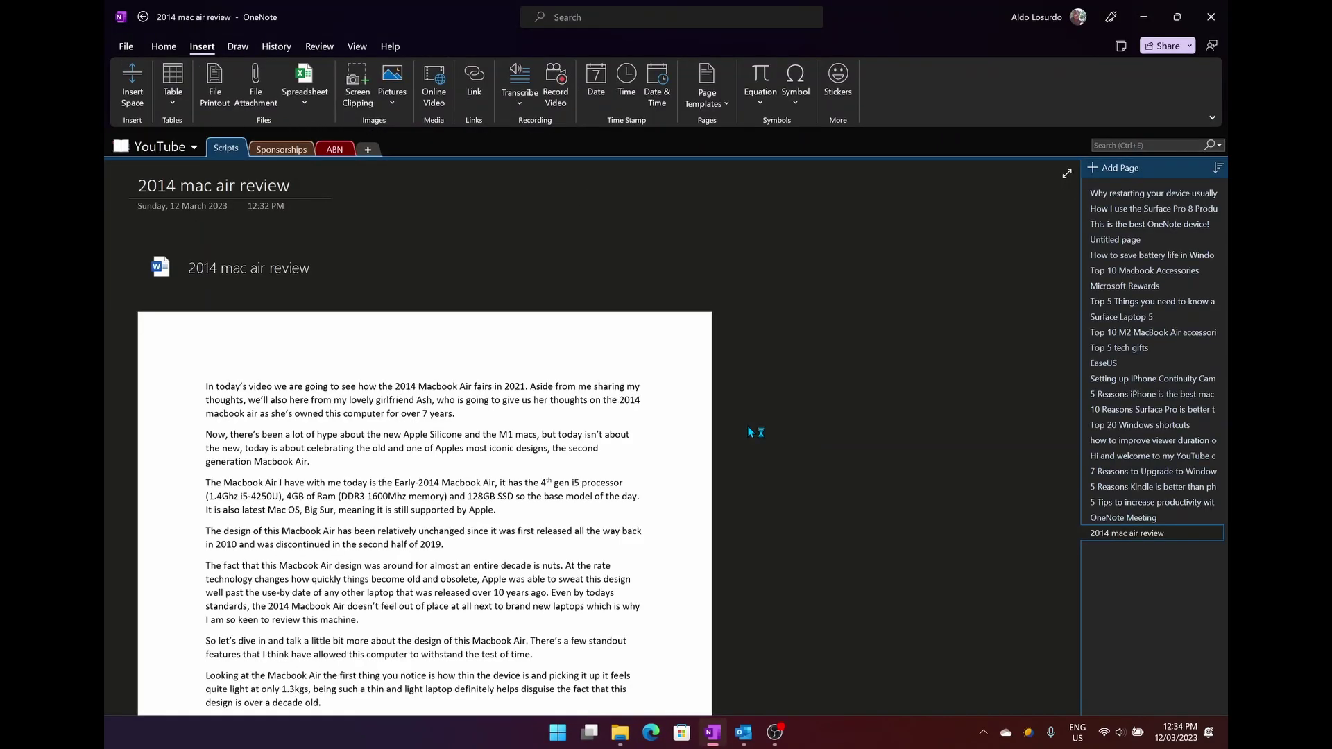
Step: Try opening the embedded 2014 mac air review attachment, then cancel the warning
{"action": "scroll", "coordinate": [747, 426], "scroll_direction": "down", "scroll_amount": 3}
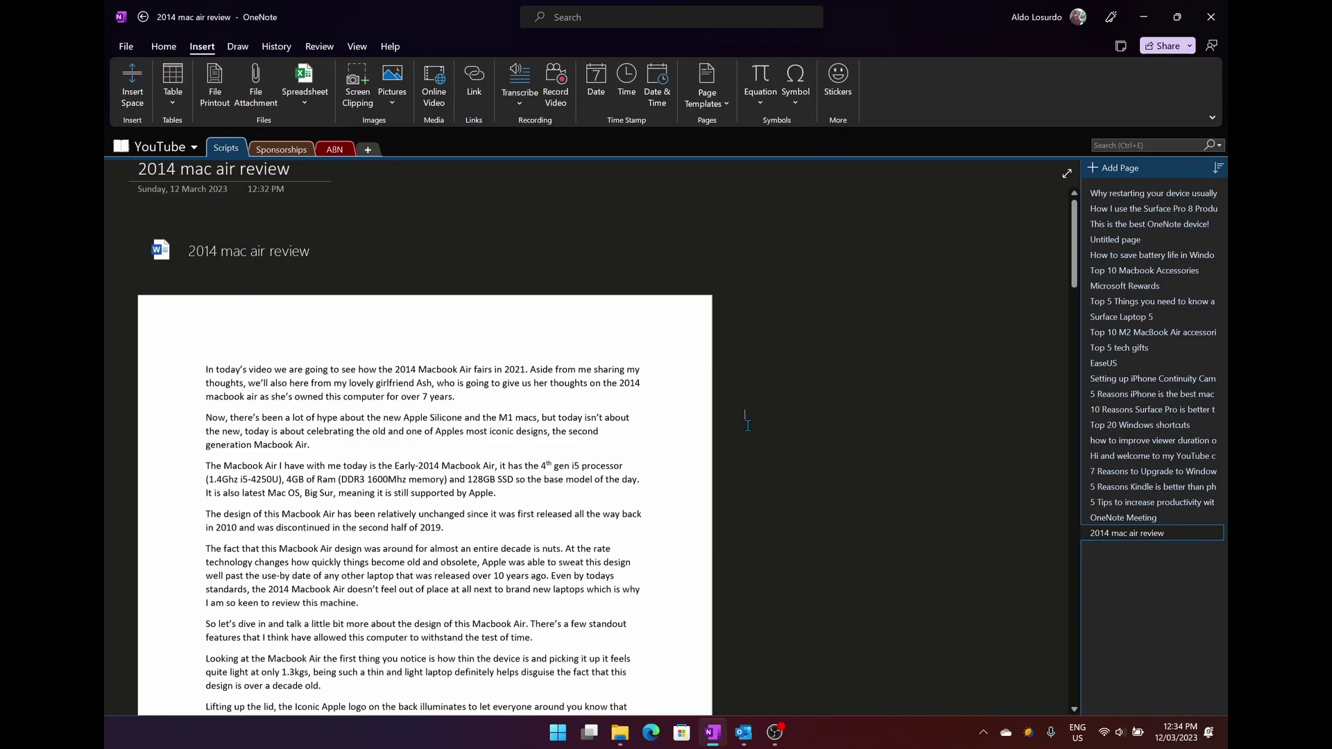
{"action": "scroll", "coordinate": [747, 425], "scroll_direction": "up", "scroll_amount": 1}
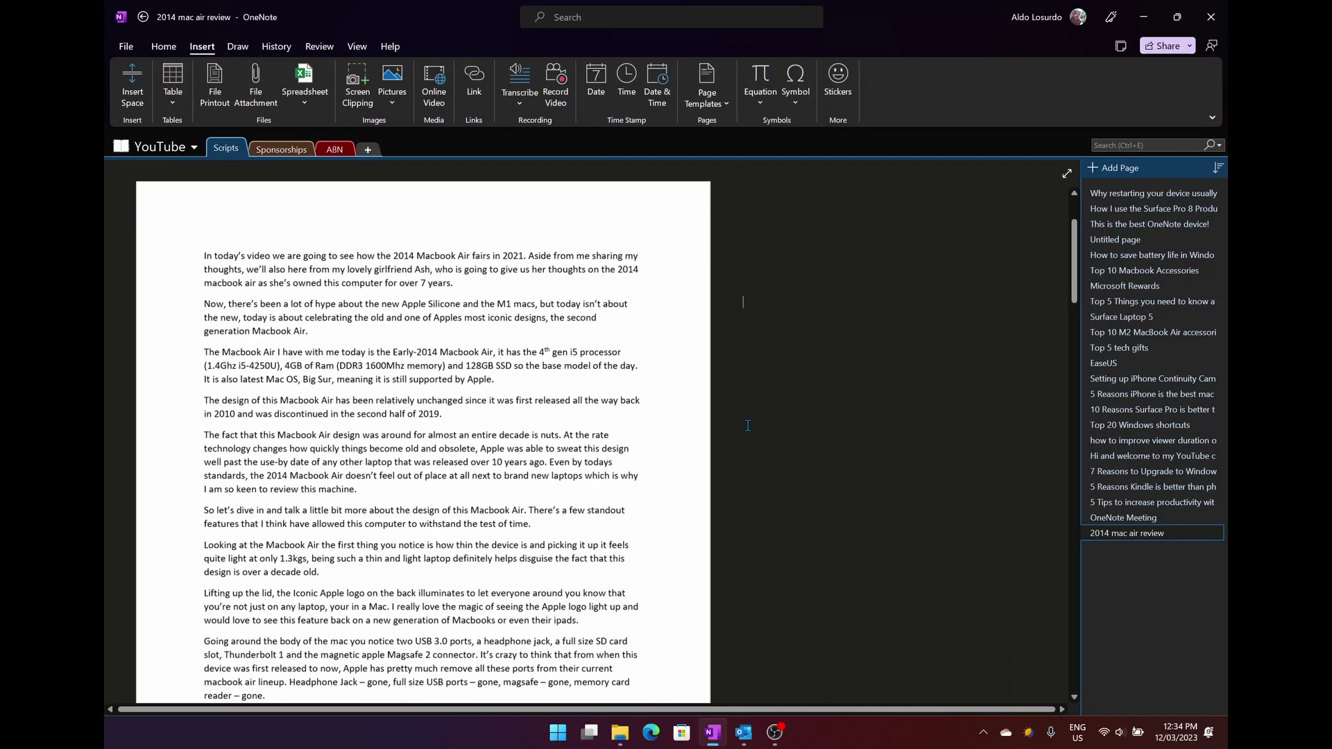
{"action": "scroll", "coordinate": [344, 281], "scroll_direction": "up", "scroll_amount": 2}
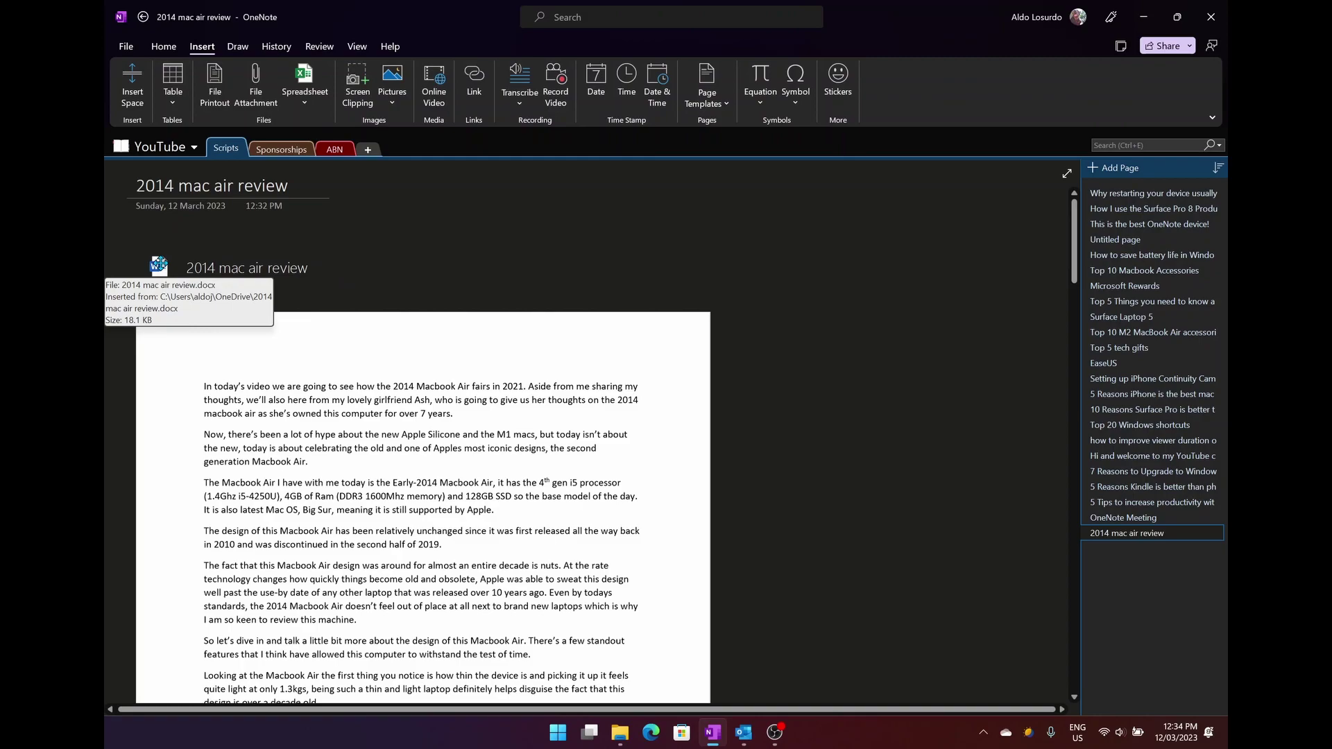
{"action": "double_click", "coordinate": [160, 268]}
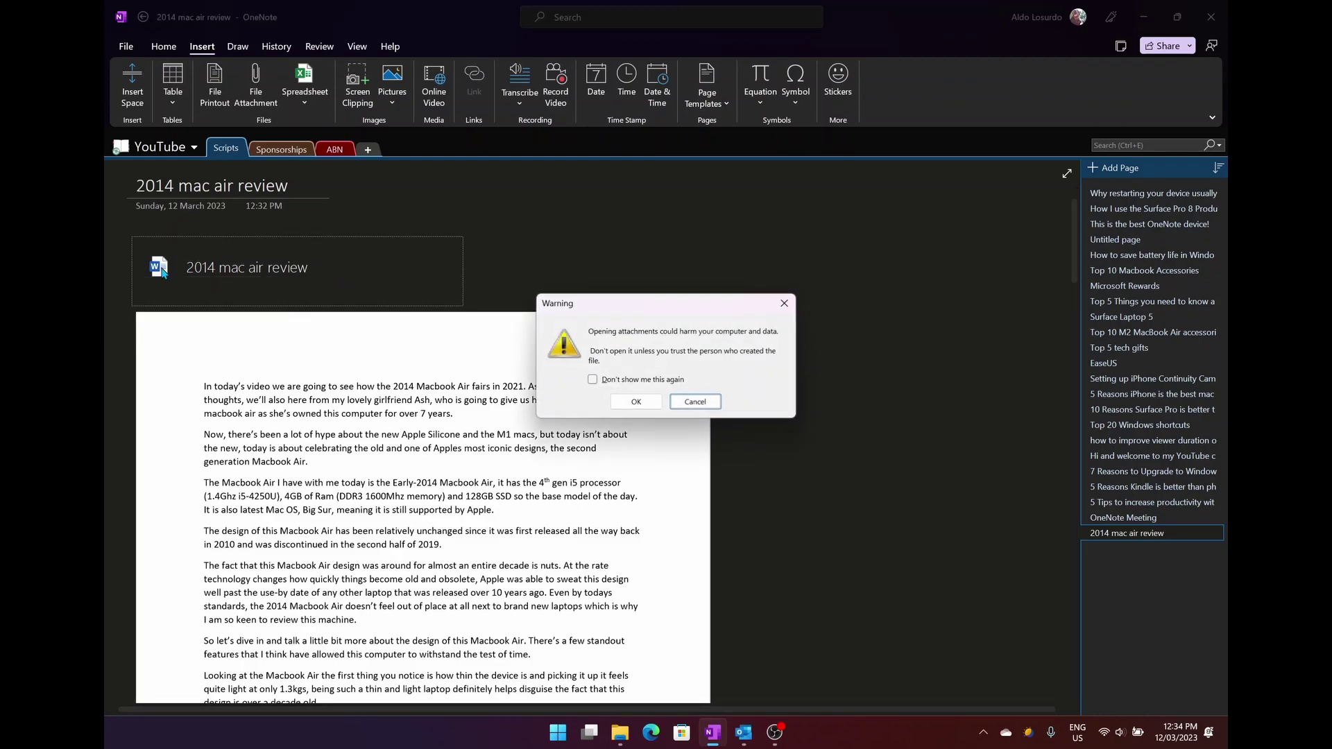
{"action": "left_click", "coordinate": [784, 303]}
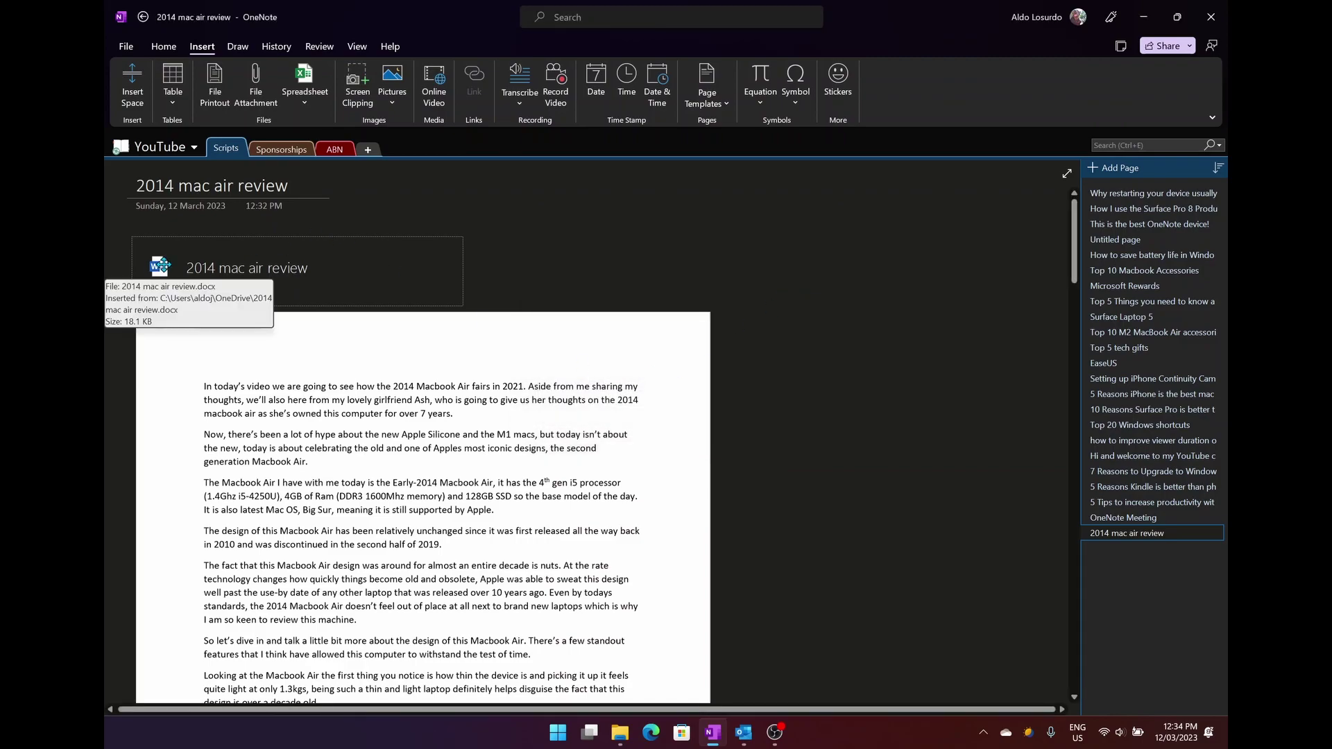
Step: Scroll through the inserted printout text to check it
{"action": "scroll", "coordinate": [829, 336], "scroll_direction": "down", "scroll_amount": 3}
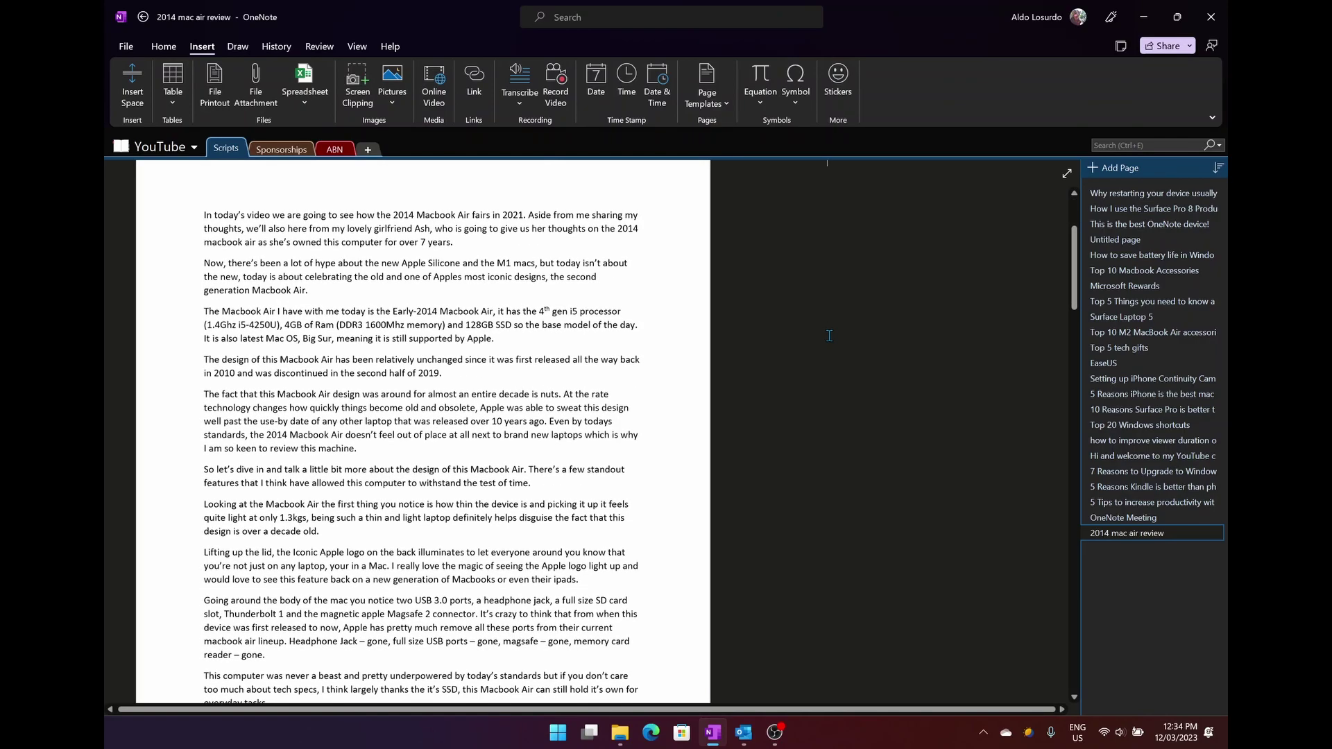
{"action": "scroll", "coordinate": [829, 336], "scroll_direction": "down", "scroll_amount": 3}
{"action": "scroll", "coordinate": [829, 336], "scroll_direction": "down", "scroll_amount": 10}
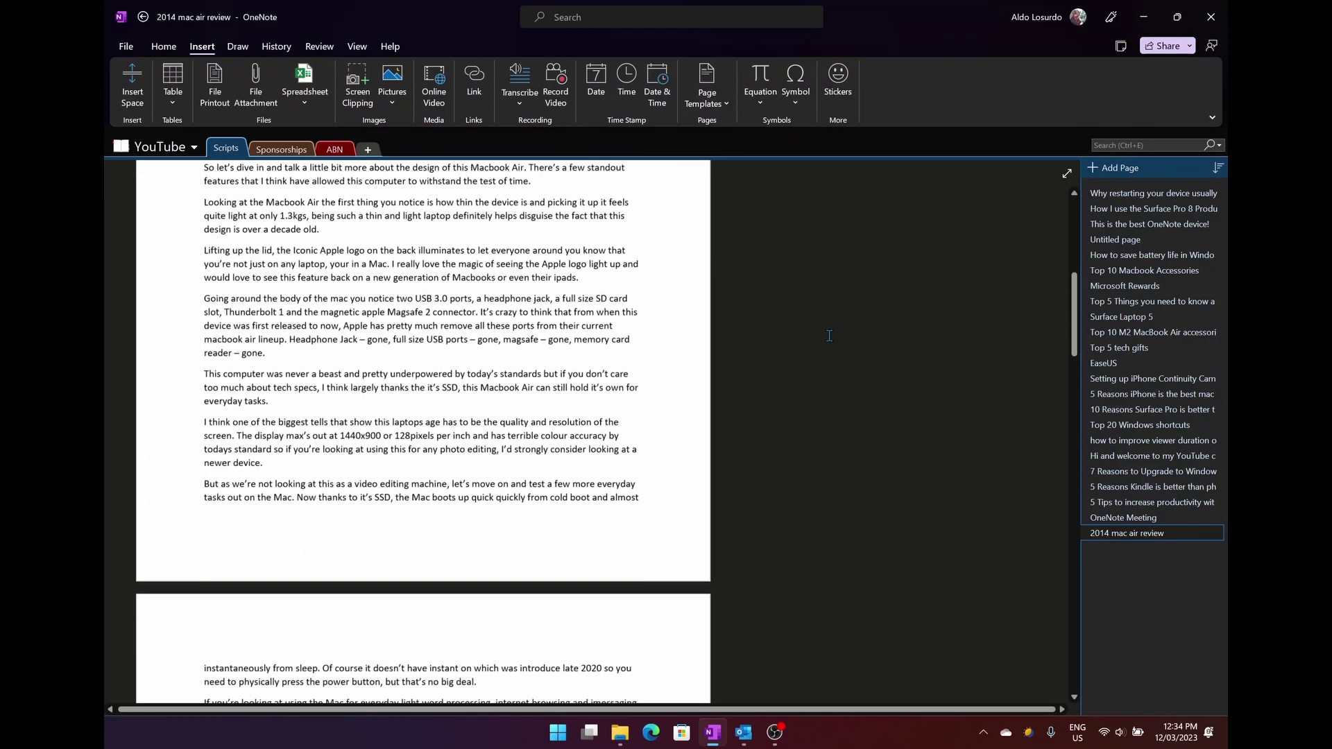
{"action": "scroll", "coordinate": [829, 335], "scroll_direction": "up", "scroll_amount": 15}
{"action": "scroll", "coordinate": [829, 336], "scroll_direction": "down", "scroll_amount": 2}
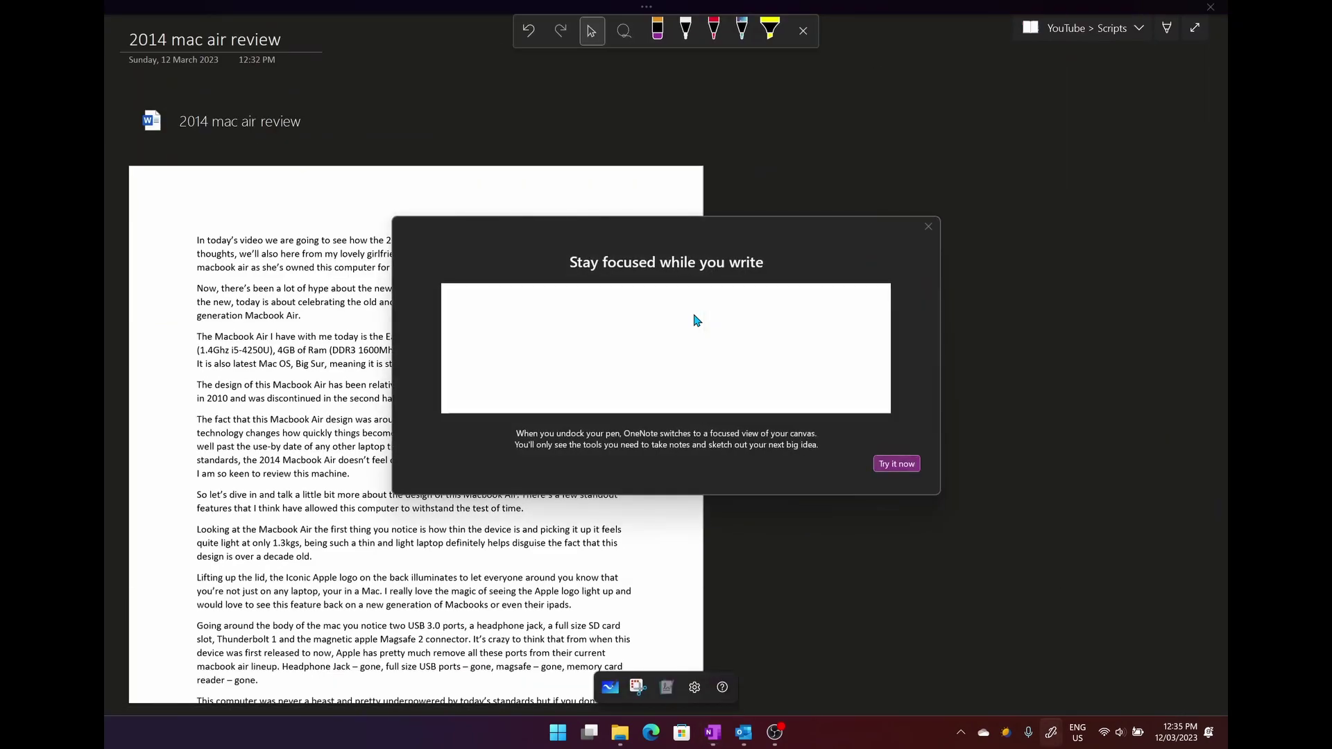
Step: Mark the printout in green ink: circle the opening lines, the 128GB SSD line, and the brand-new-laptops sentence
{"action": "left_click", "coordinate": [929, 226]}
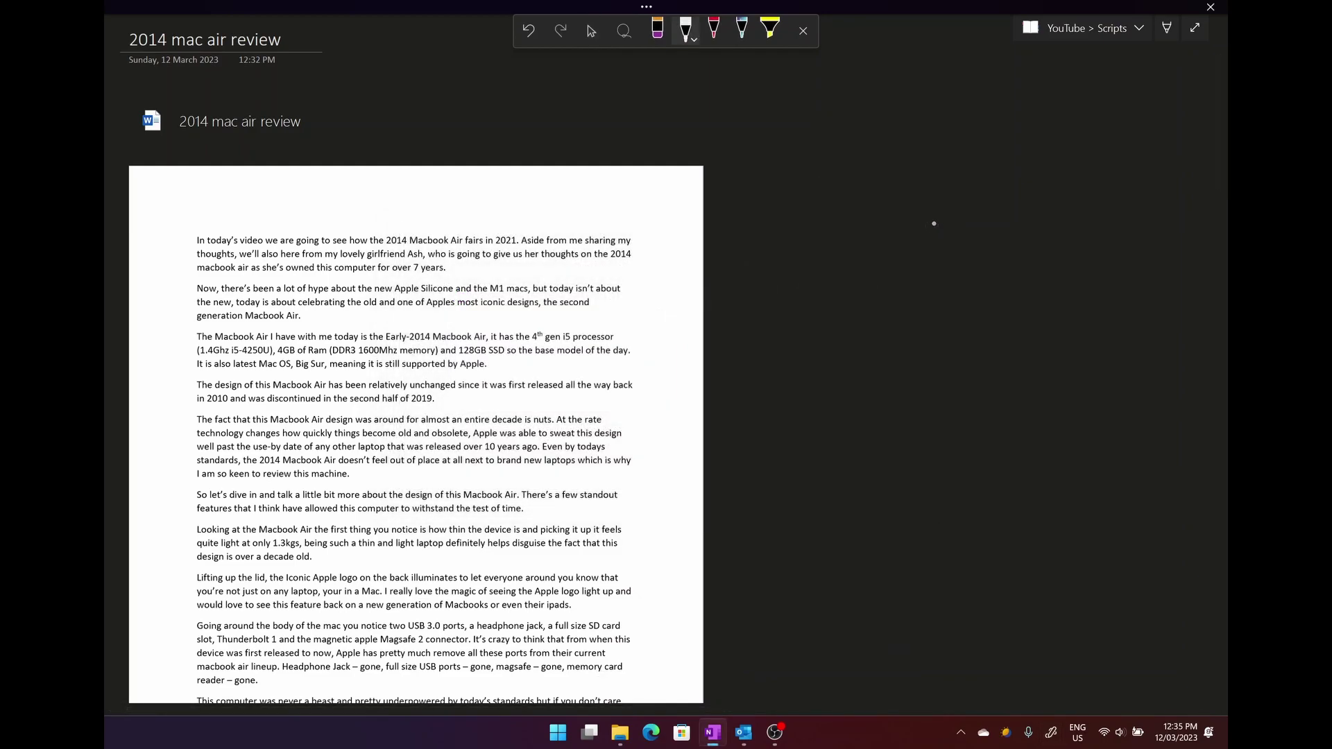
{"action": "left_click", "coordinate": [685, 30]}
{"action": "left_click", "coordinate": [660, 260]}
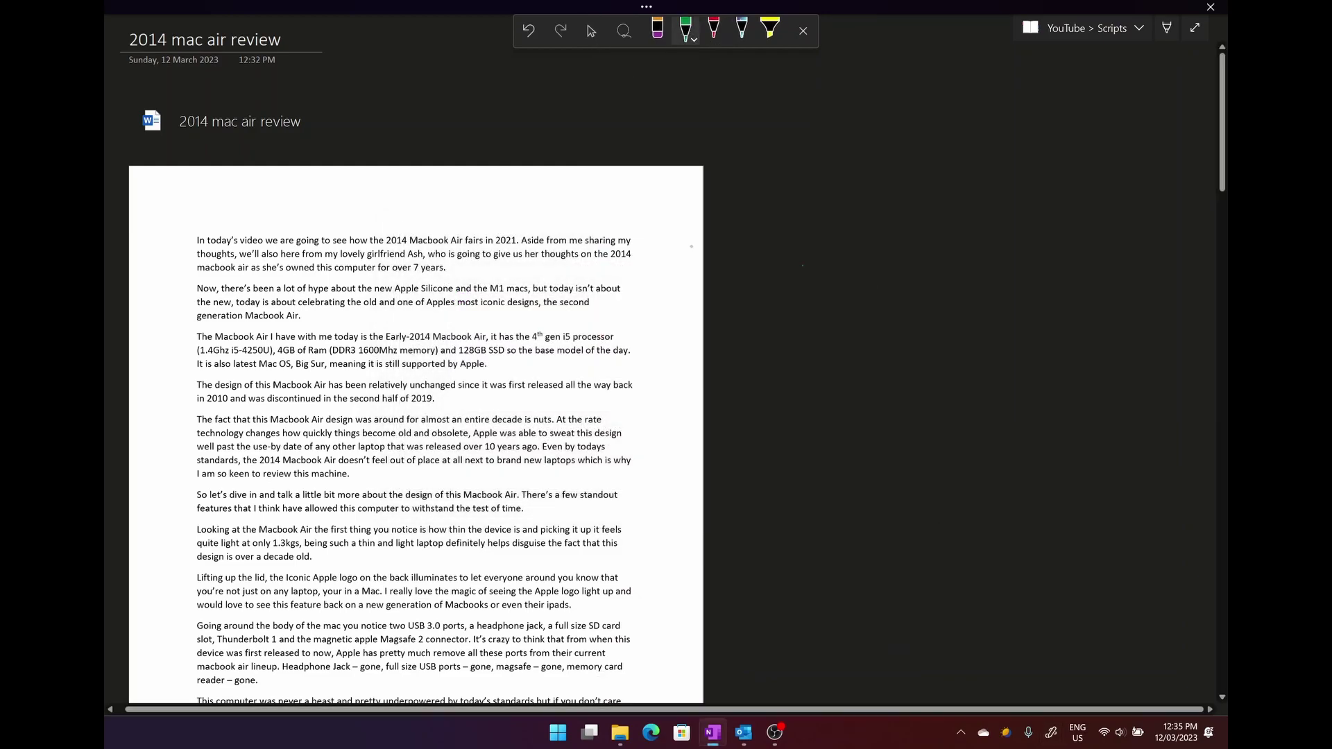
{"action": "mouse_move", "coordinate": [610, 225]}
{"action": "left_mouse_down"}
{"action": "mouse_move", "coordinate": [523, 269]}
{"action": "mouse_move", "coordinate": [604, 222]}
{"action": "left_mouse_up"}
{"action": "left_click_drag", "start_coordinate": [476, 315], "coordinate": [583, 357]}
{"action": "left_click_drag", "start_coordinate": [352, 463], "coordinate": [545, 451]}
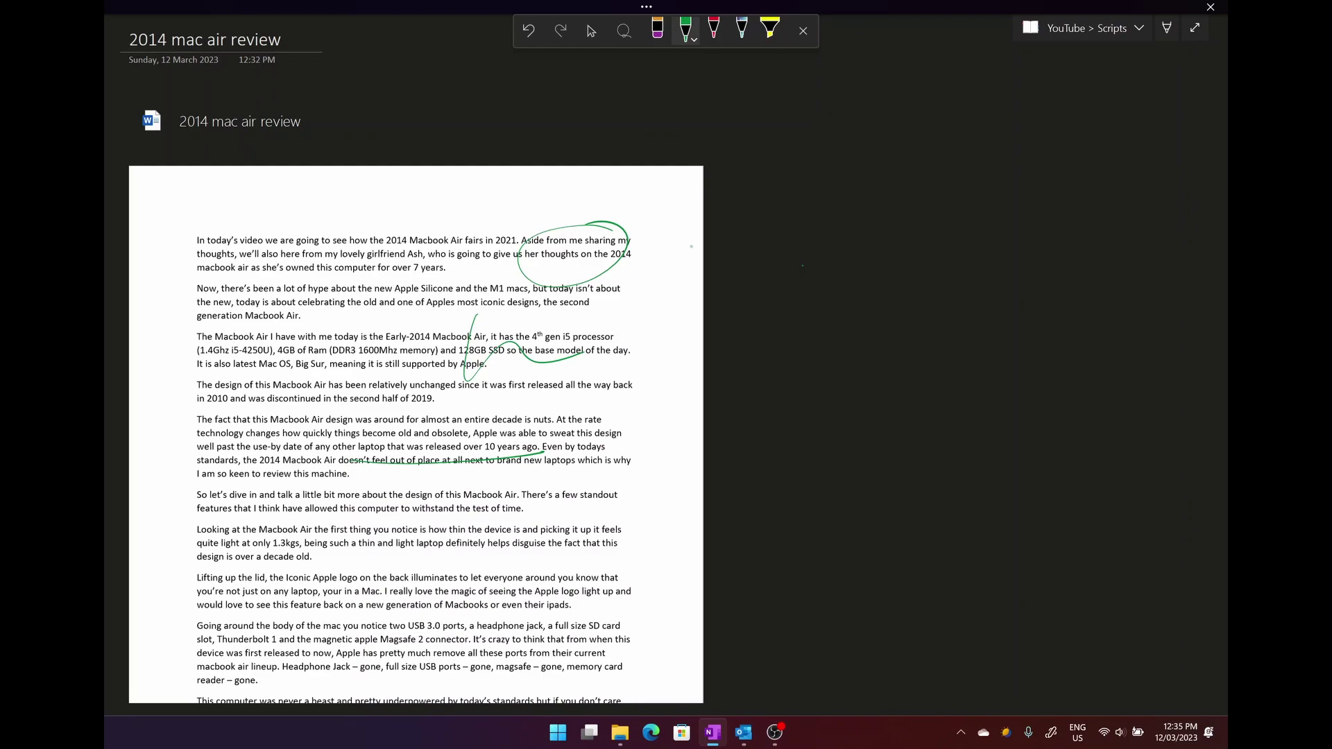
Step: Type side notes 'This is too long' and 'What about B:Roll?', then exit Full Page View
{"action": "left_click", "coordinate": [591, 31]}
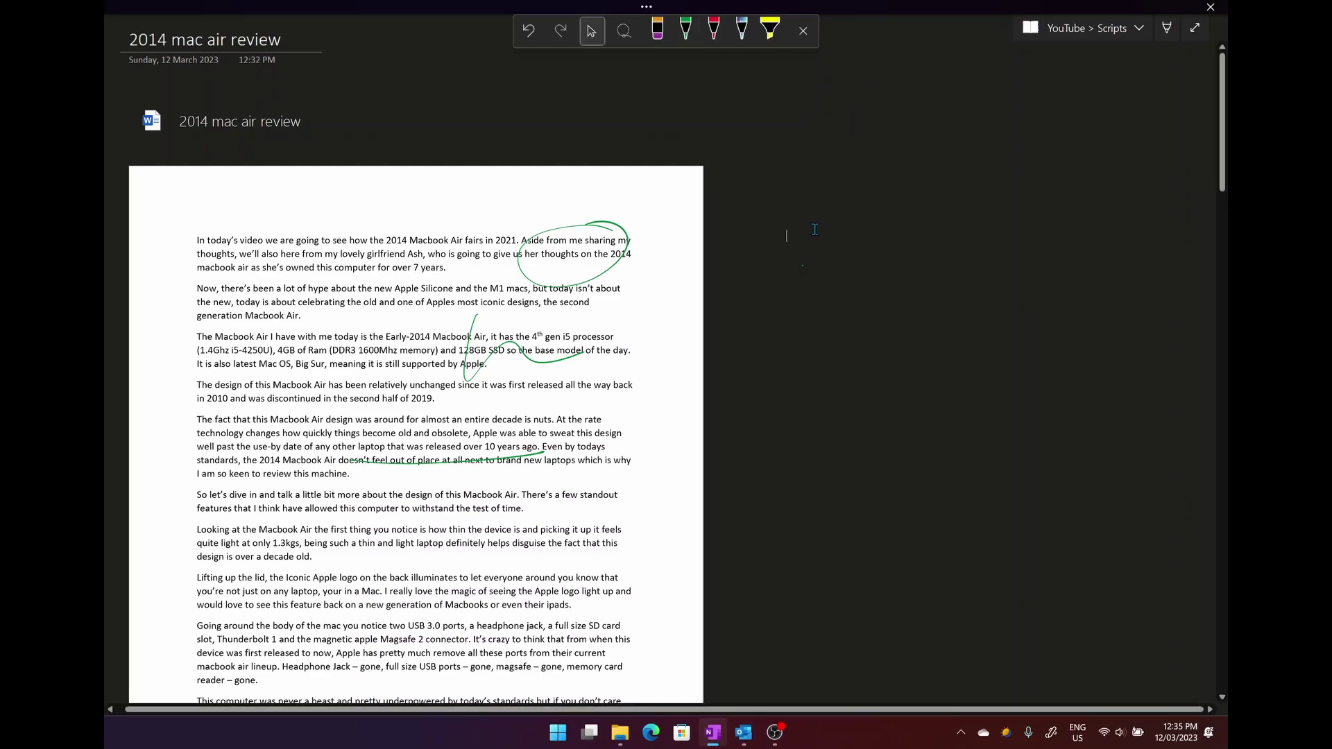
{"action": "type", "text": "This is too long"}
{"action": "key", "text": "Return"}
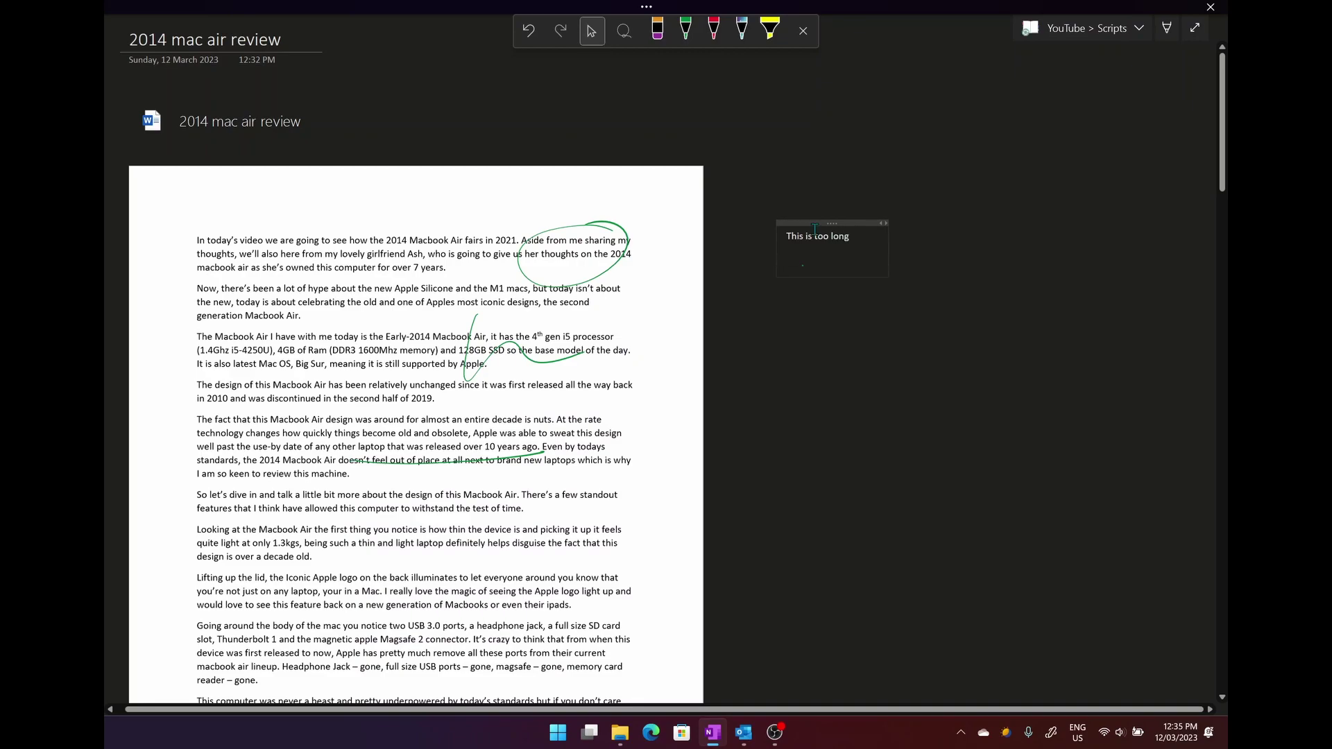
{"action": "type", "text": "What about B:Roll?"}
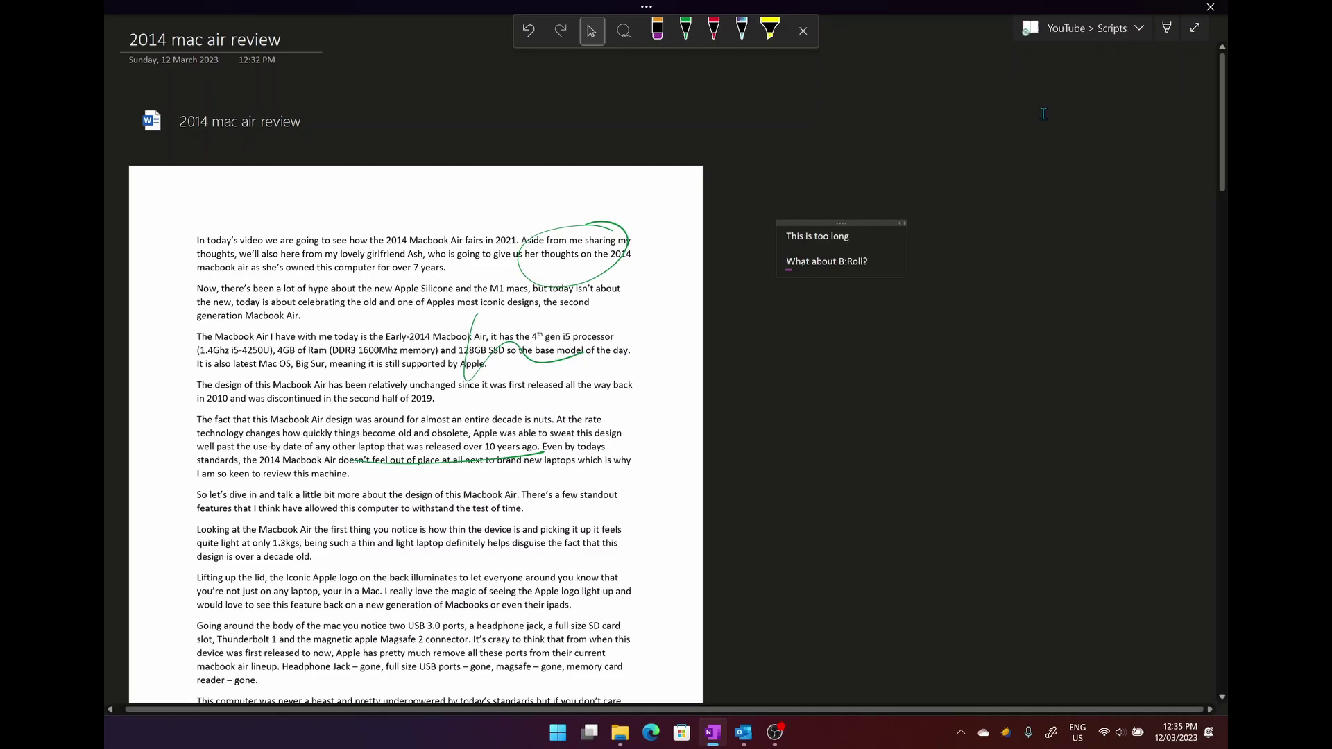
{"action": "left_click", "coordinate": [1195, 28]}
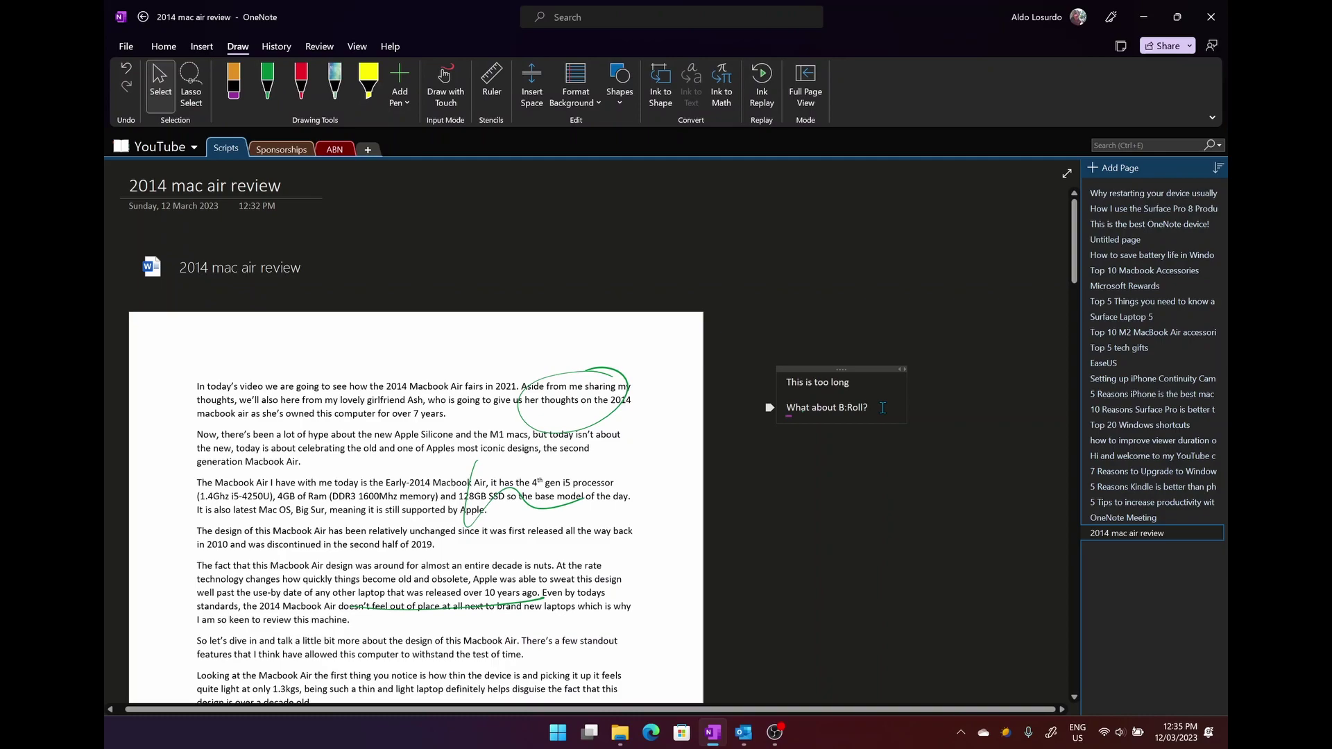
{"action": "scroll", "coordinate": [882, 407], "scroll_direction": "down", "scroll_amount": 1}
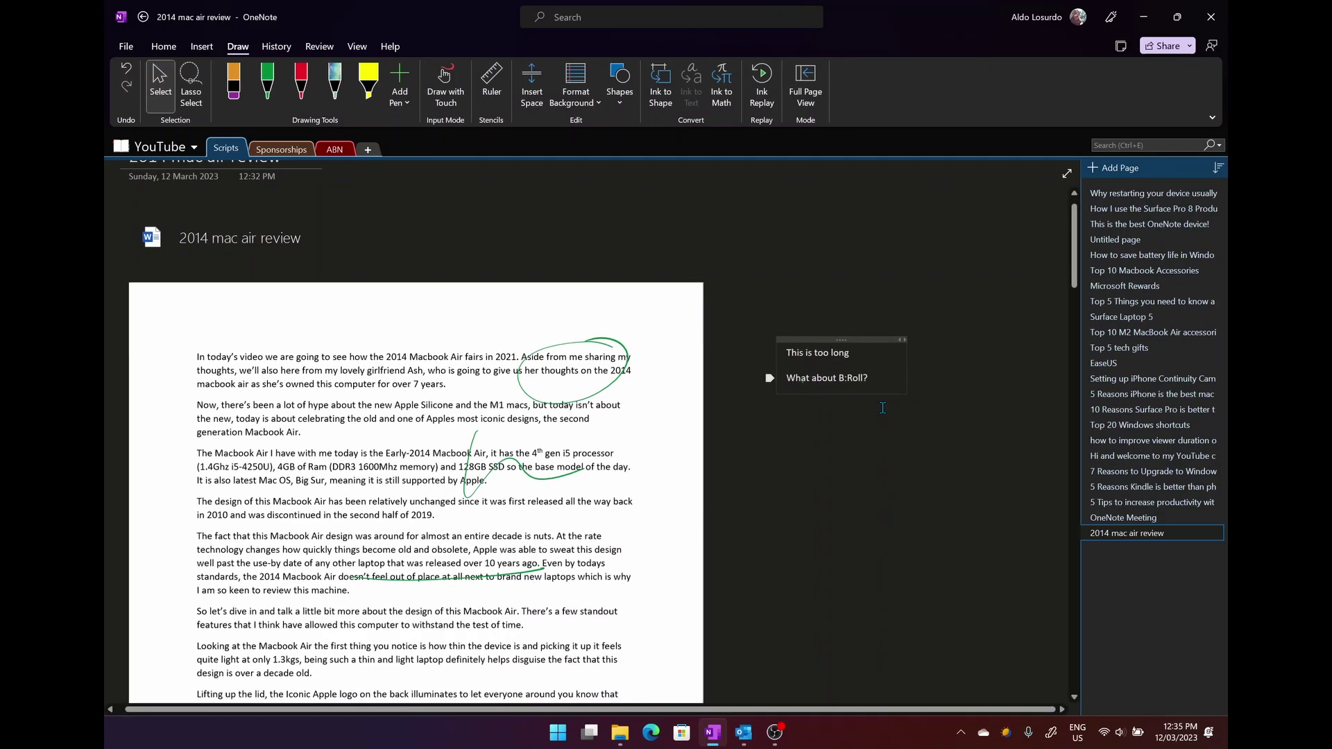